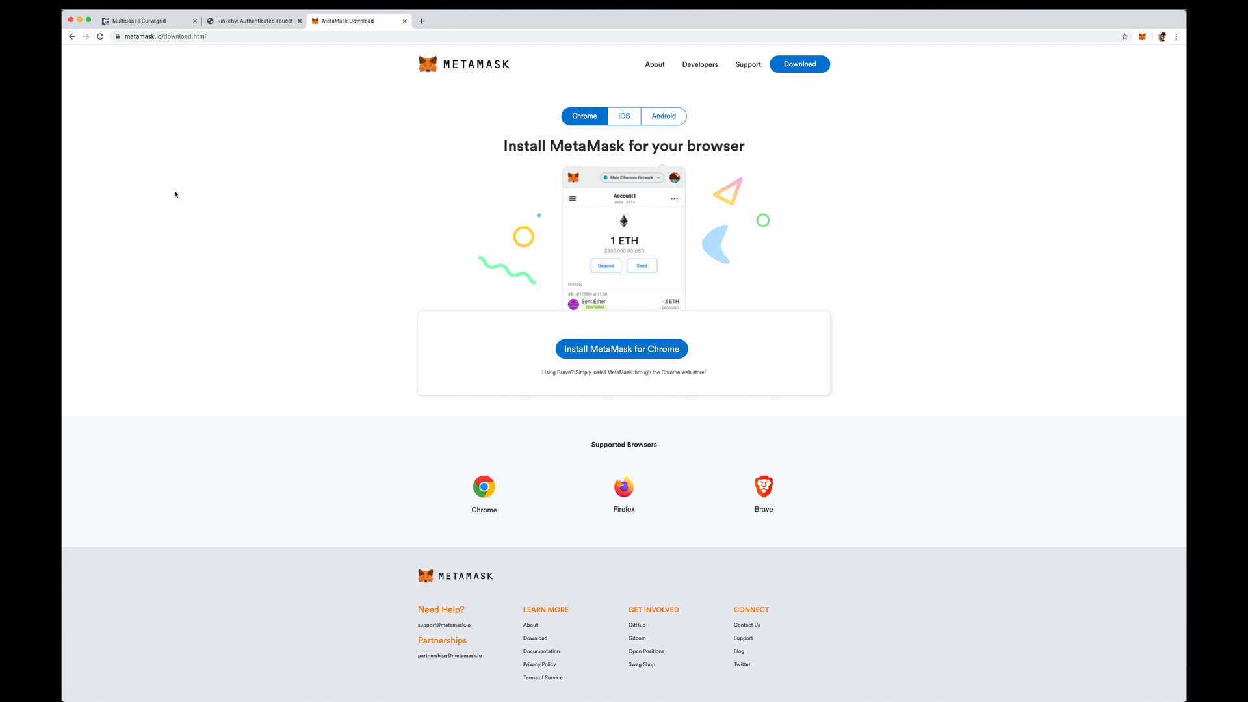
{"action": "left_click_drag", "start_coordinate": [198, 37], "coordinate": [120, 37]}
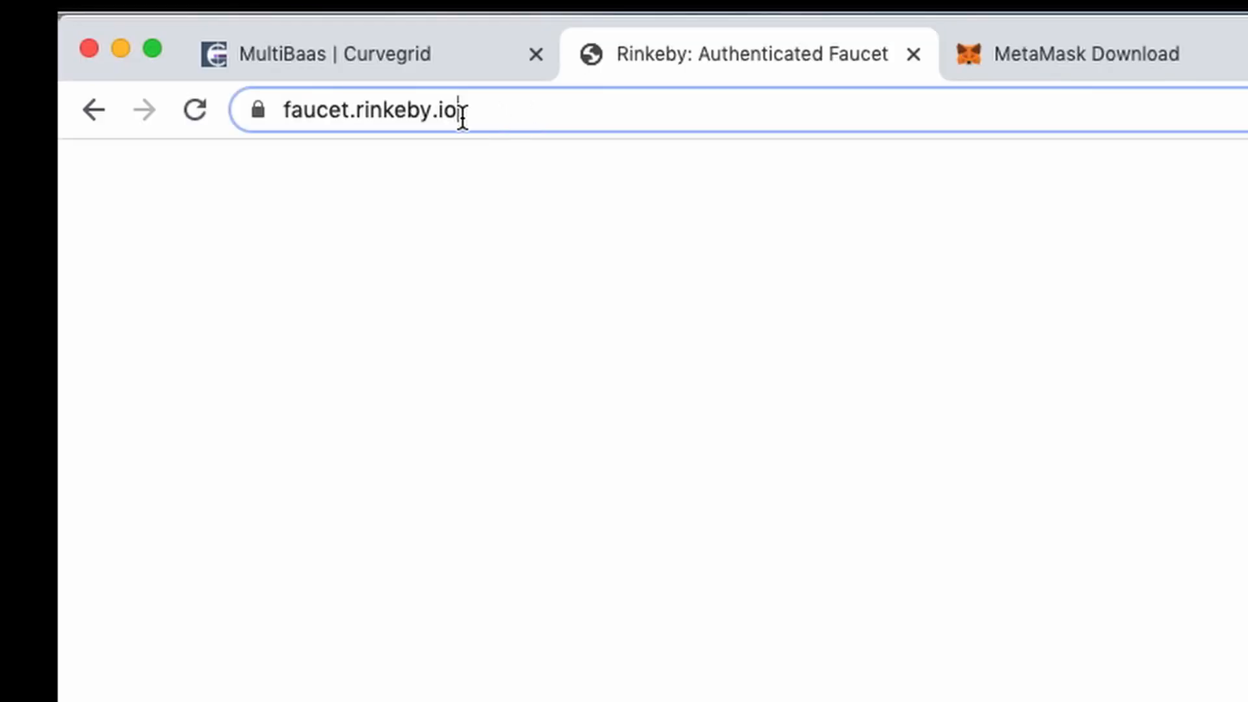
{"action": "left_click_drag", "start_coordinate": [459, 114], "coordinate": [275, 115]}
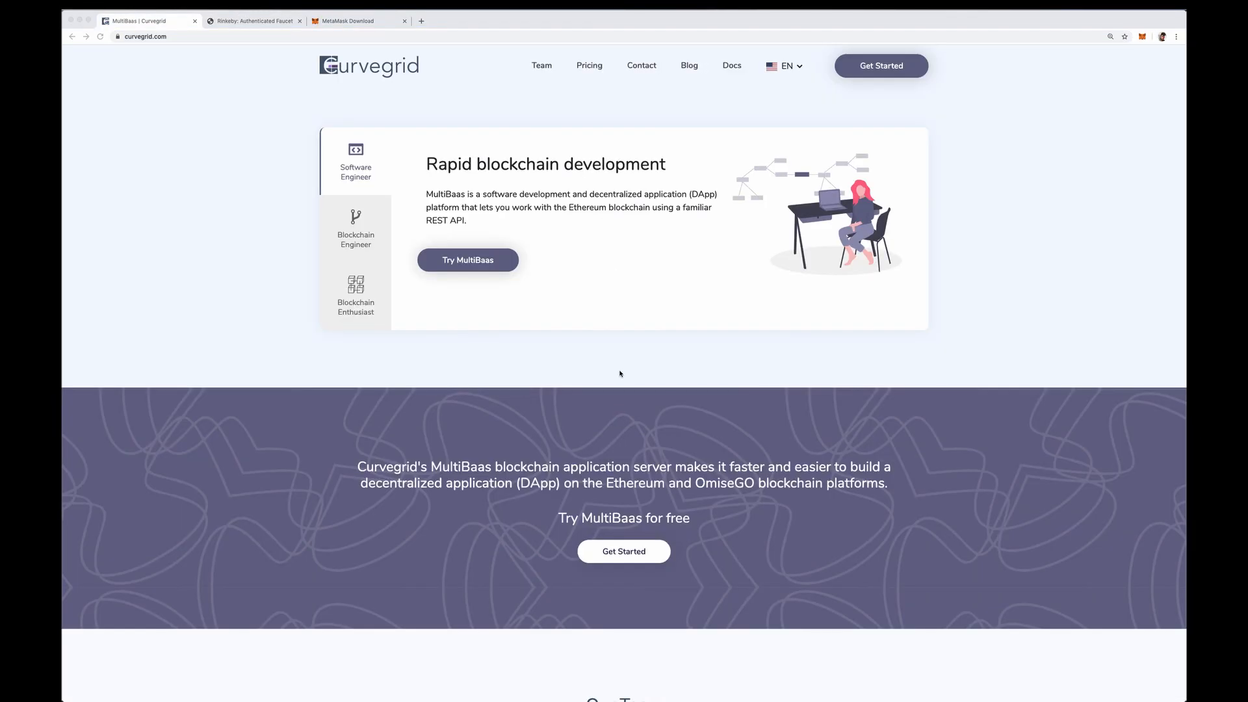
Open the Curvegrid sign-up form and enter the account holder's first and last name.
{"action": "left_click", "coordinate": [861, 71]}
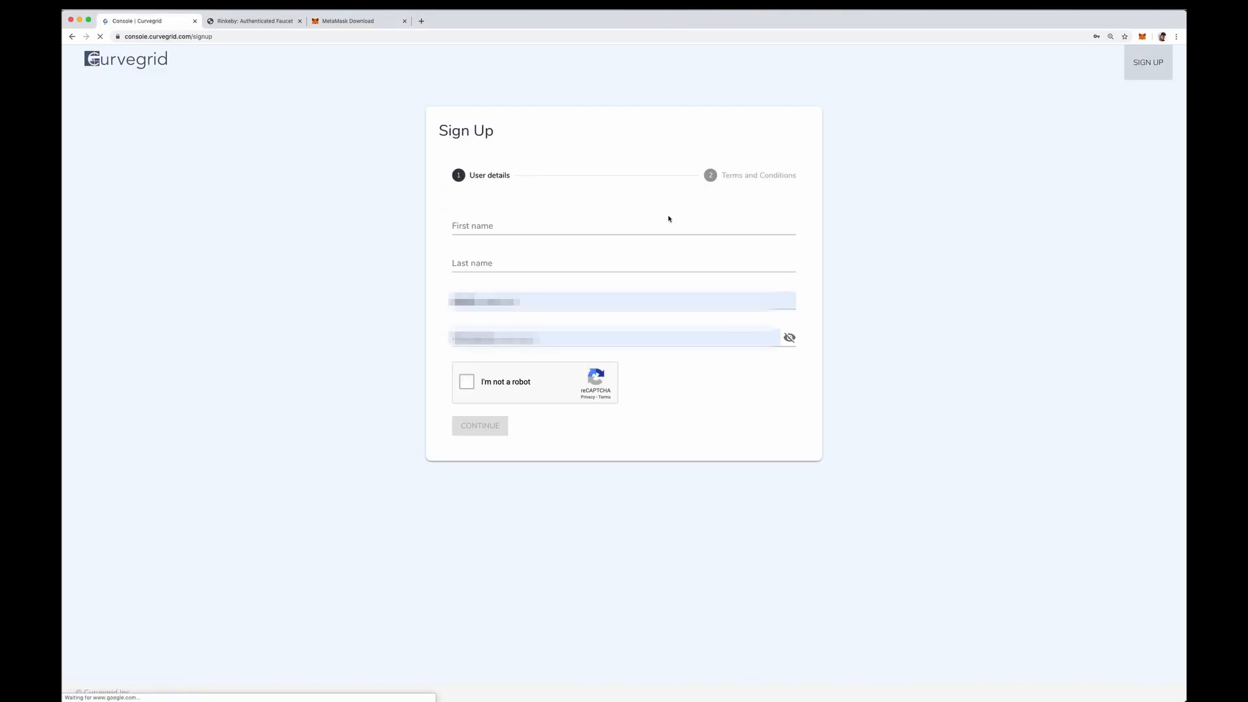
{"action": "left_click", "coordinate": [529, 235]}
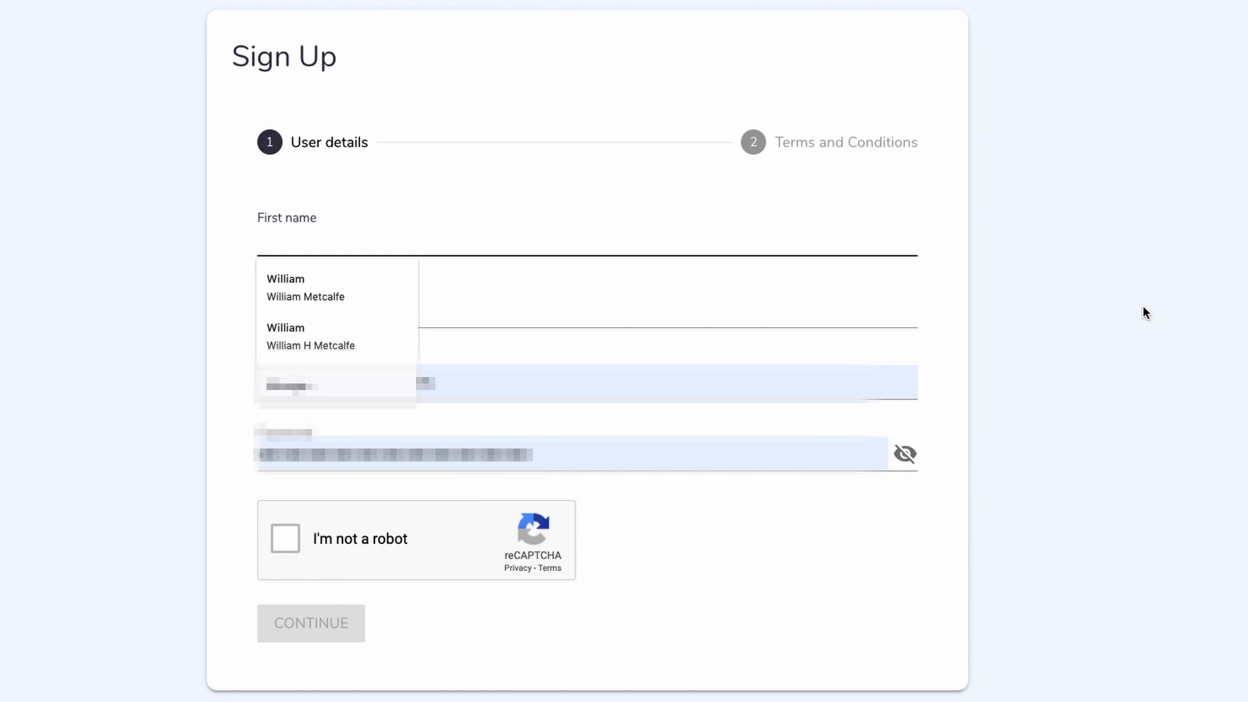
{"action": "key", "text": "Tab"}
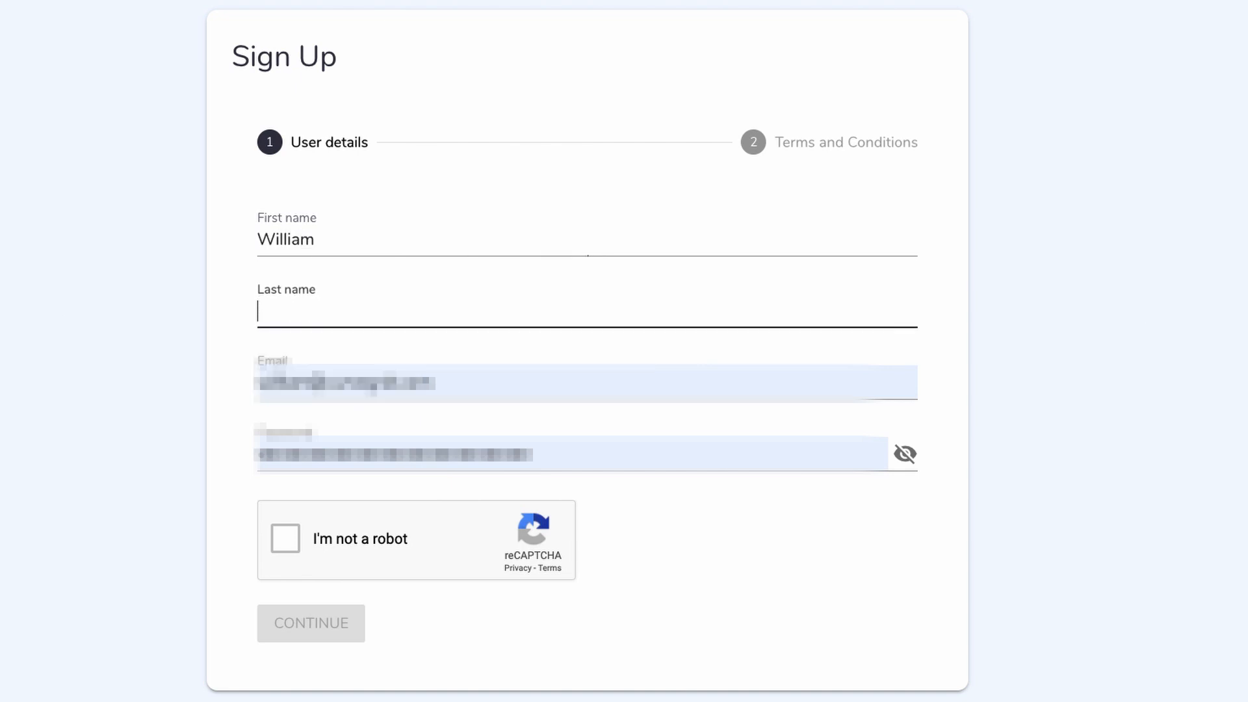
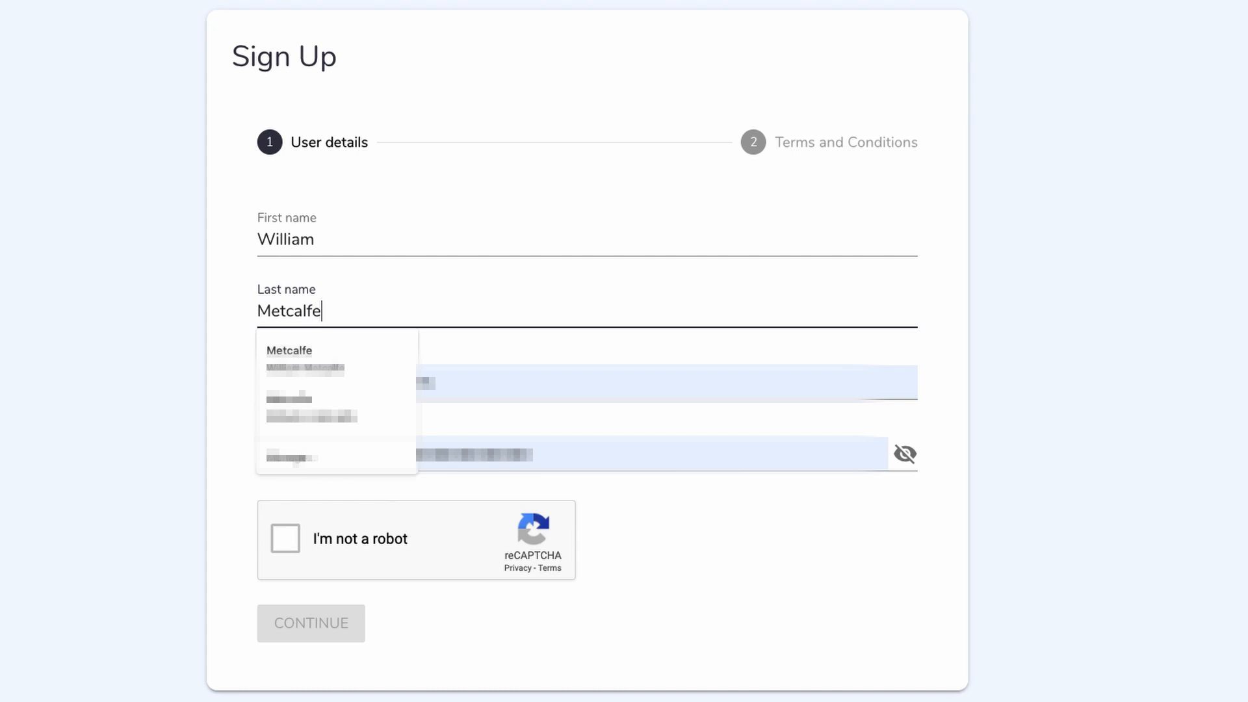
{"action": "key", "text": "Tab"}
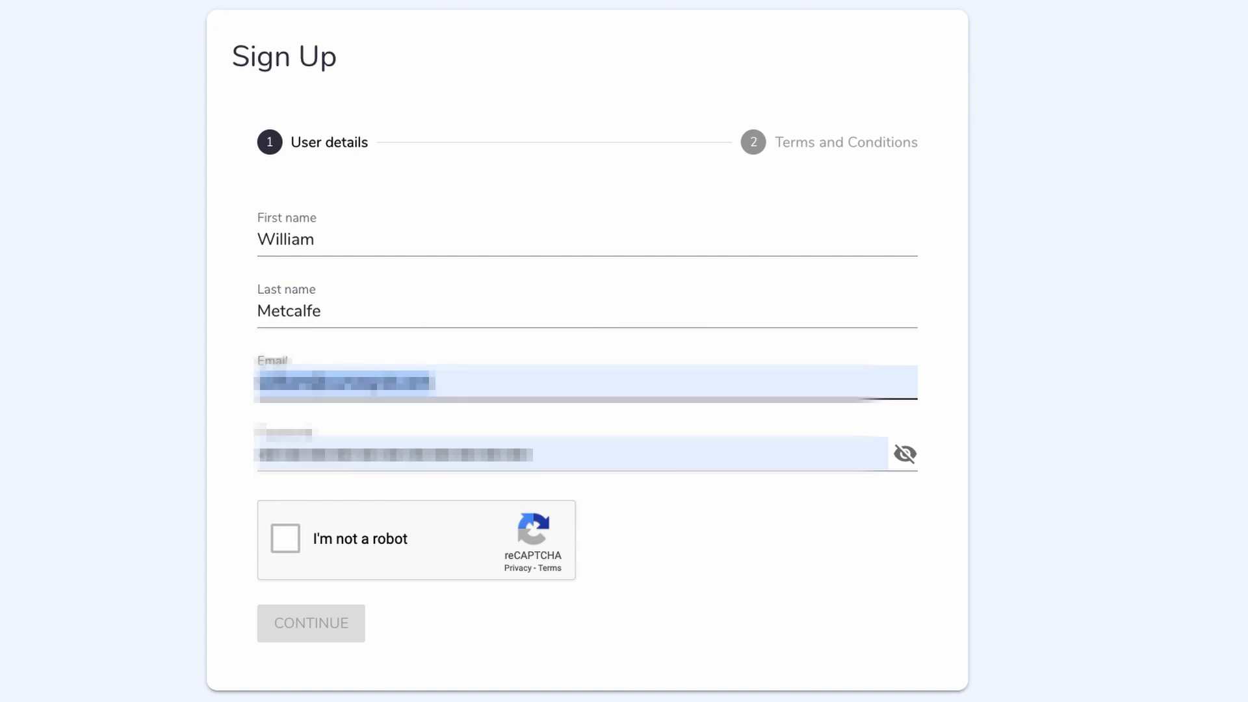
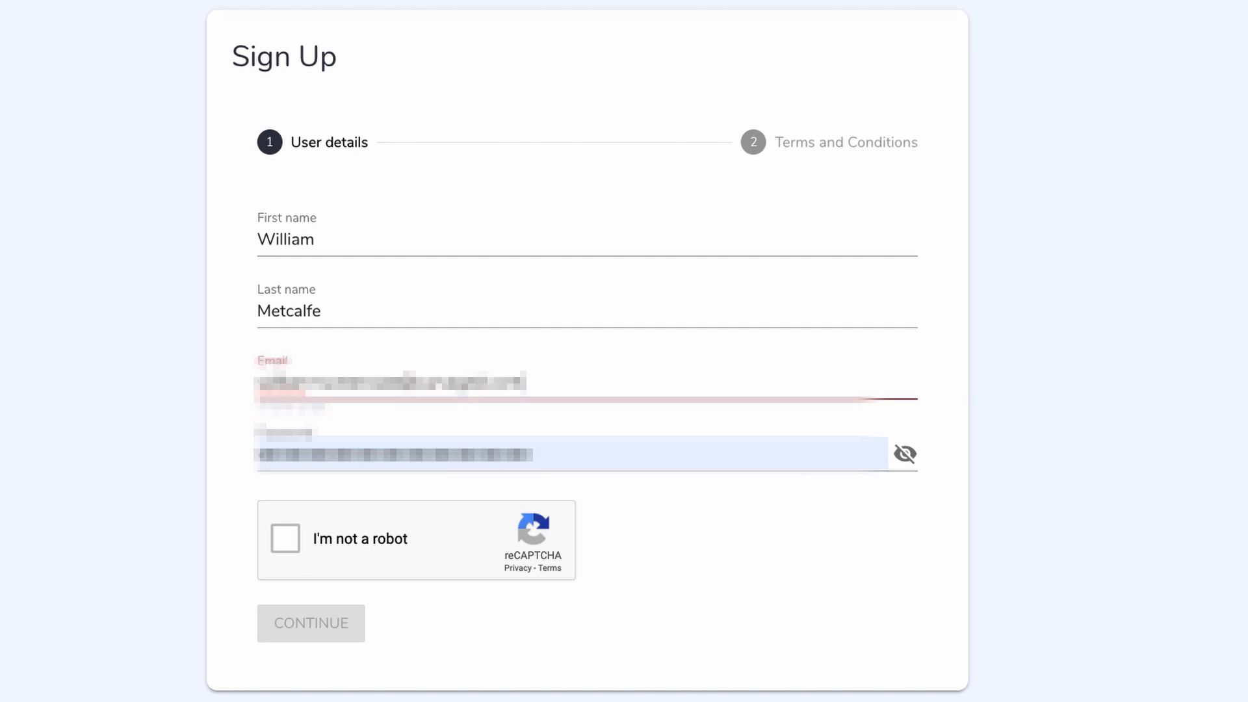
Replace the prefilled address in the sign-up form with the account holder's e-mail.
{"action": "key", "text": "Tab"}
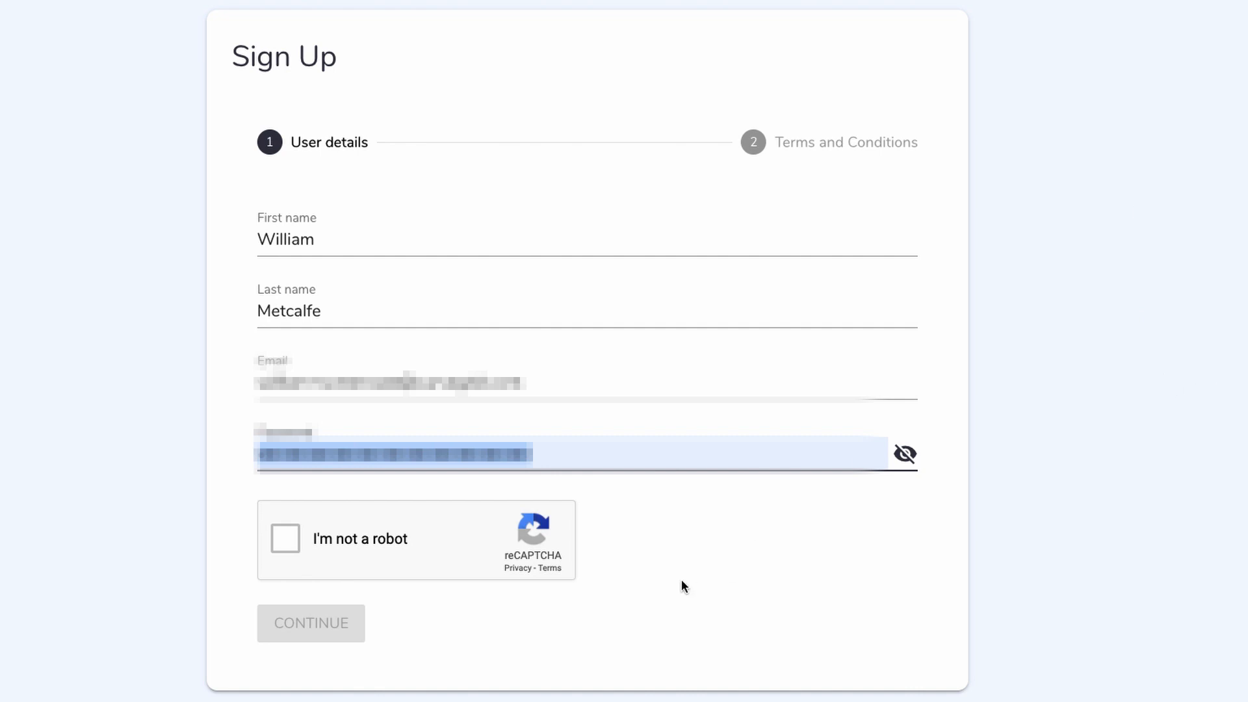
Enter the account password, complete the reCAPTCHA check and continue to the Terms and Conditions.
{"action": "type", "text": "**************"}
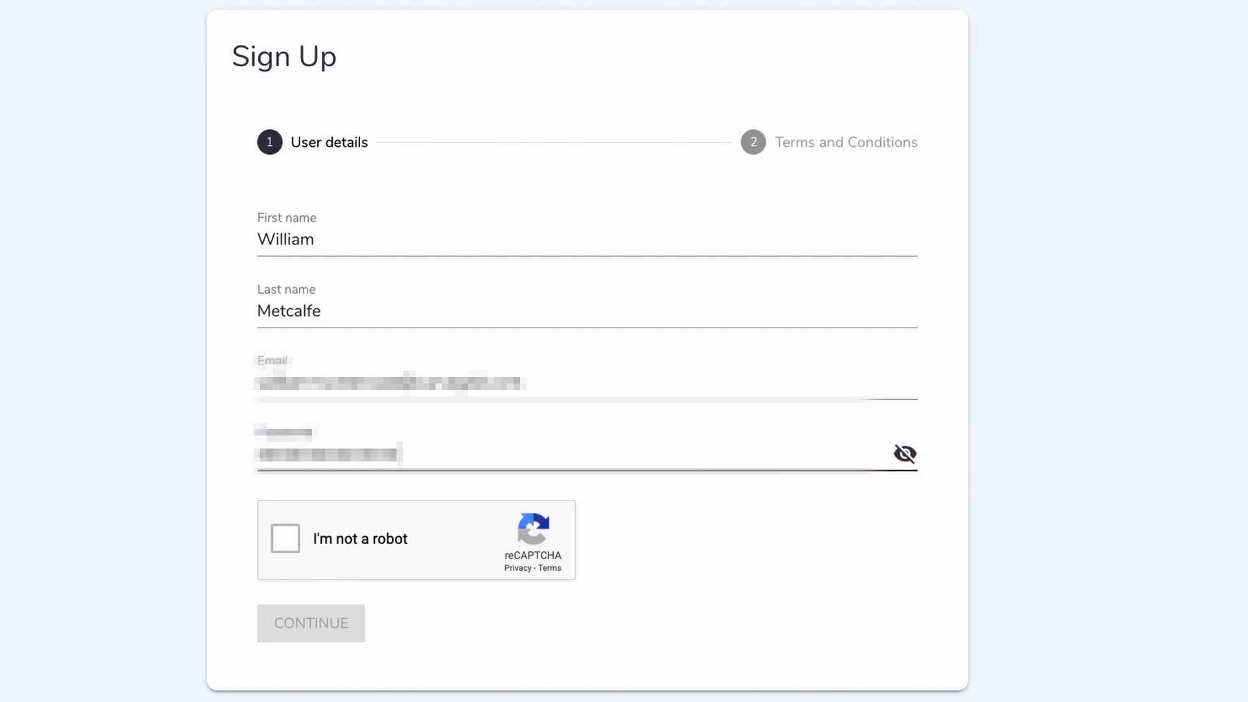
{"action": "left_click", "coordinate": [284, 537]}
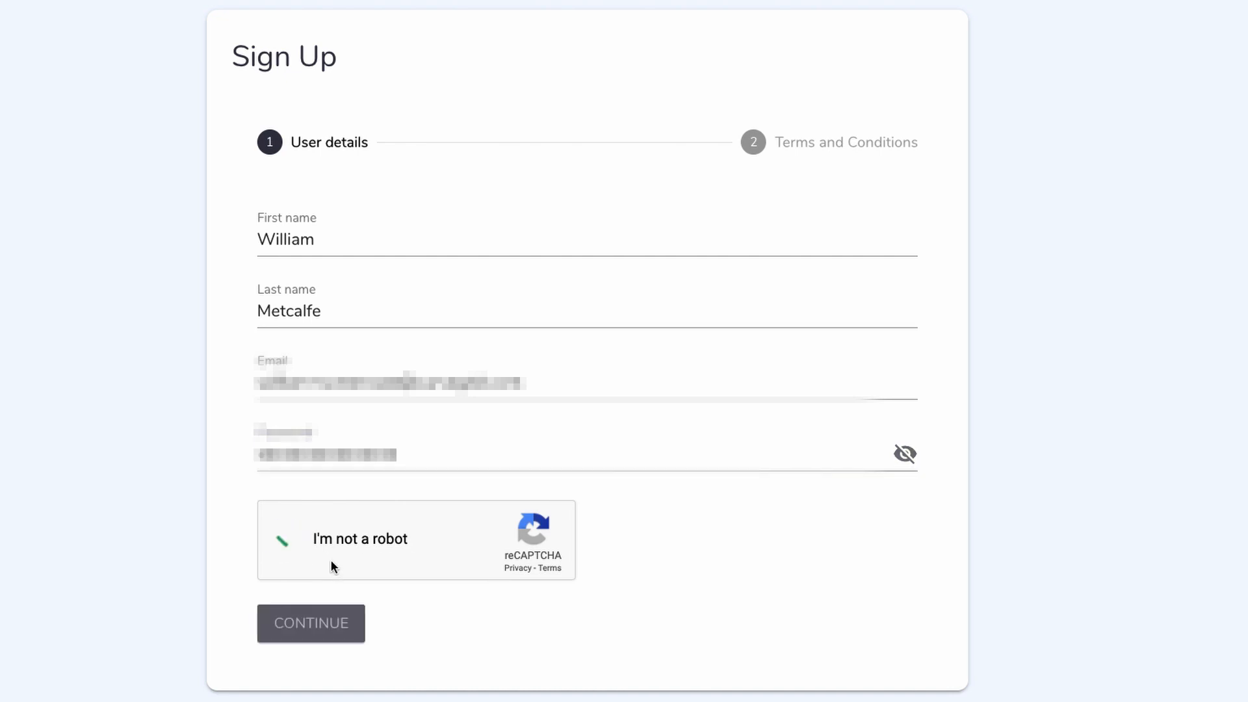
{"action": "left_click", "coordinate": [325, 633]}
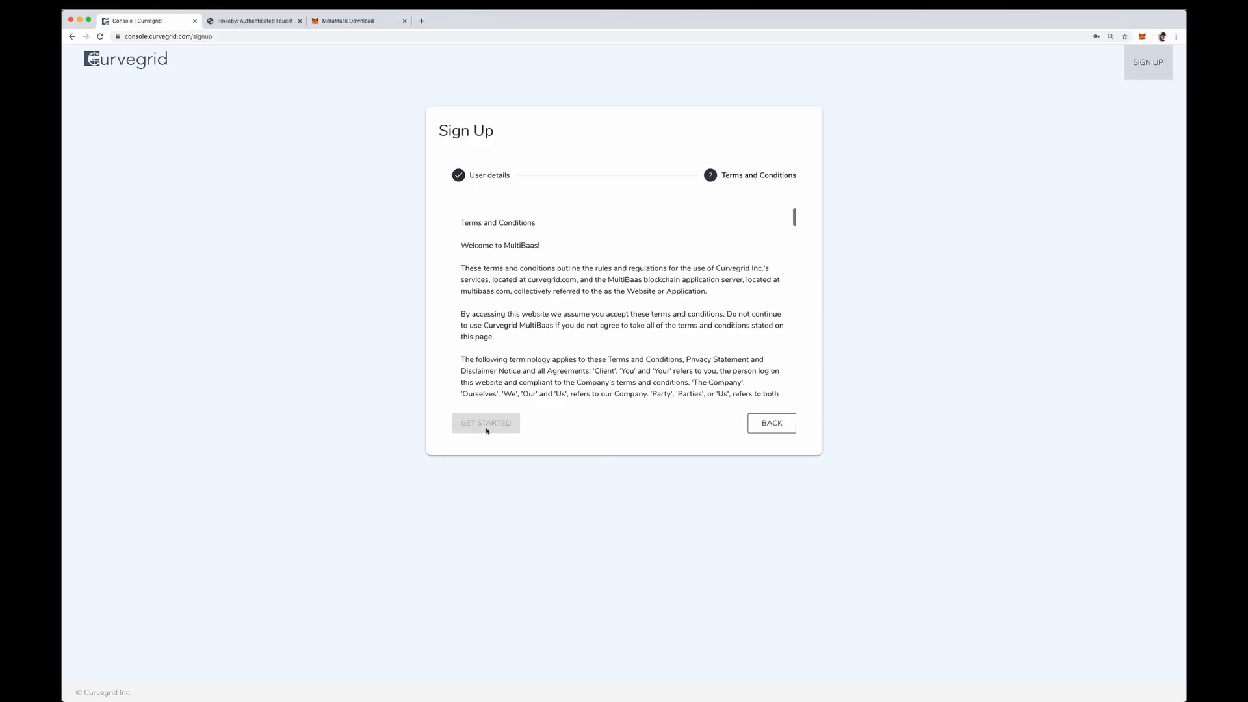
Agree to the Terms and Conditions to finish the sign-up, and decline saving the password in the browser.
{"action": "left_click_drag", "start_coordinate": [794, 215], "coordinate": [788, 395]}
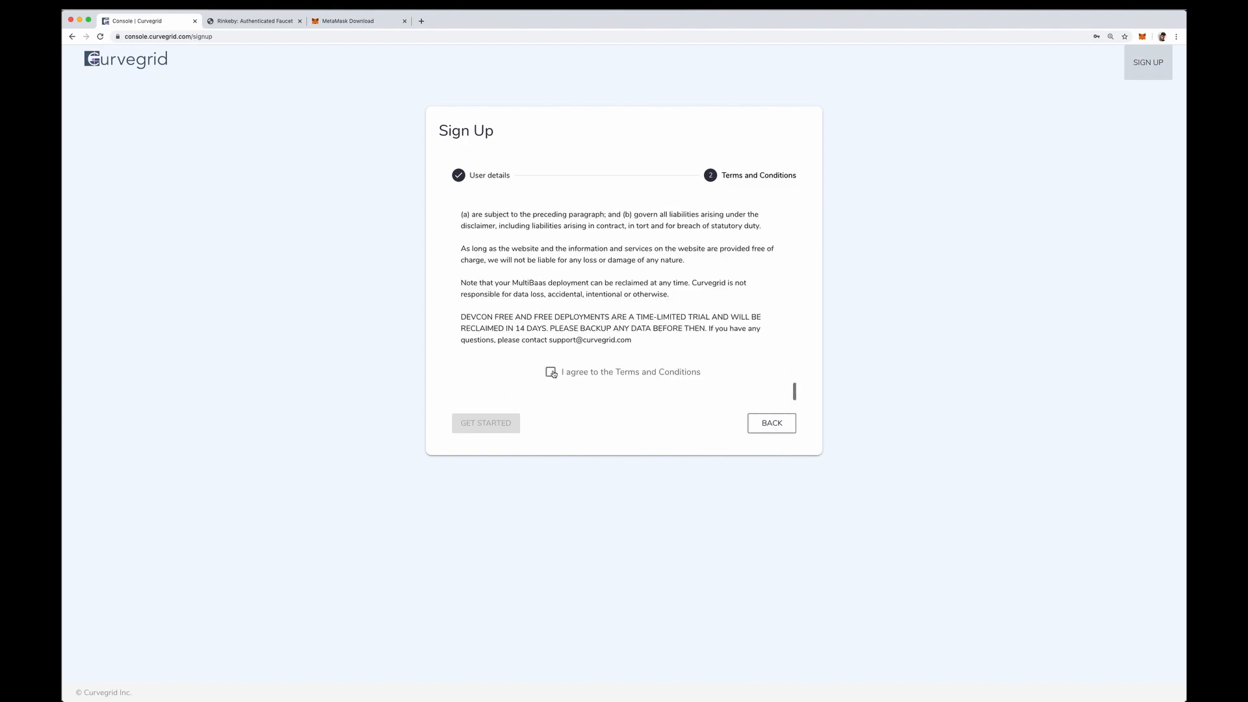
{"action": "left_click", "coordinate": [551, 372]}
{"action": "left_click", "coordinate": [502, 426]}
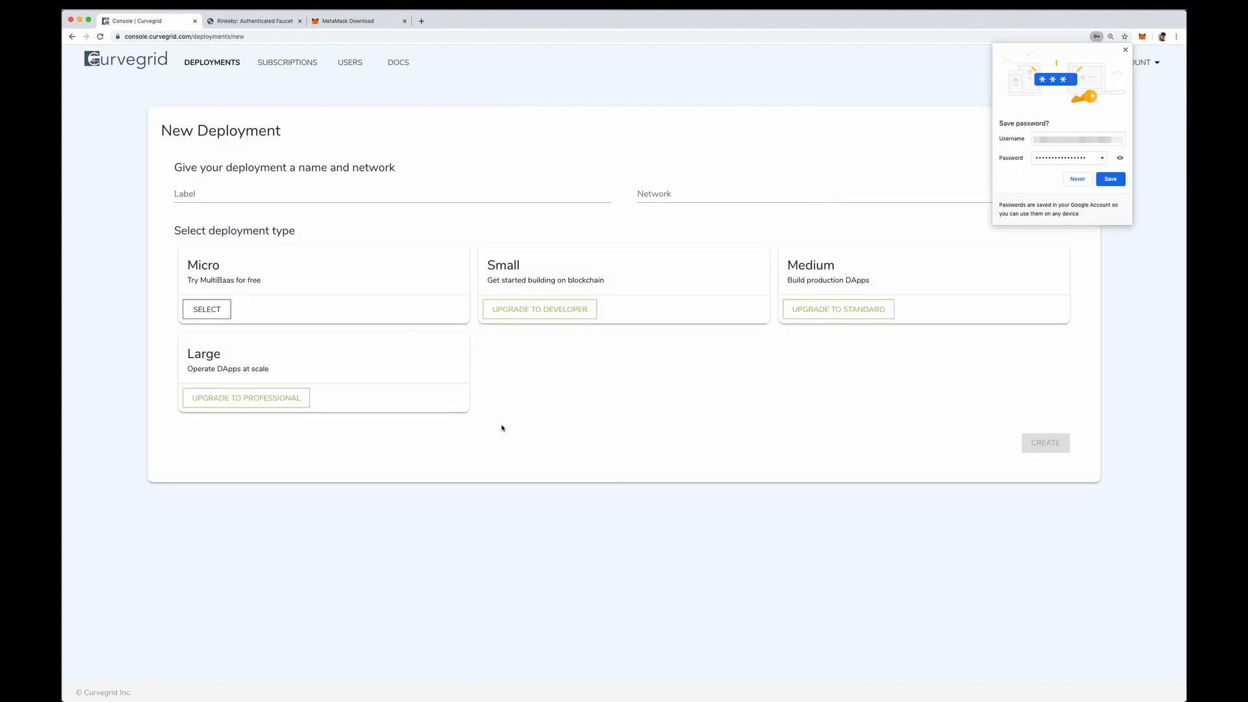
{"action": "left_click", "coordinate": [1078, 179]}
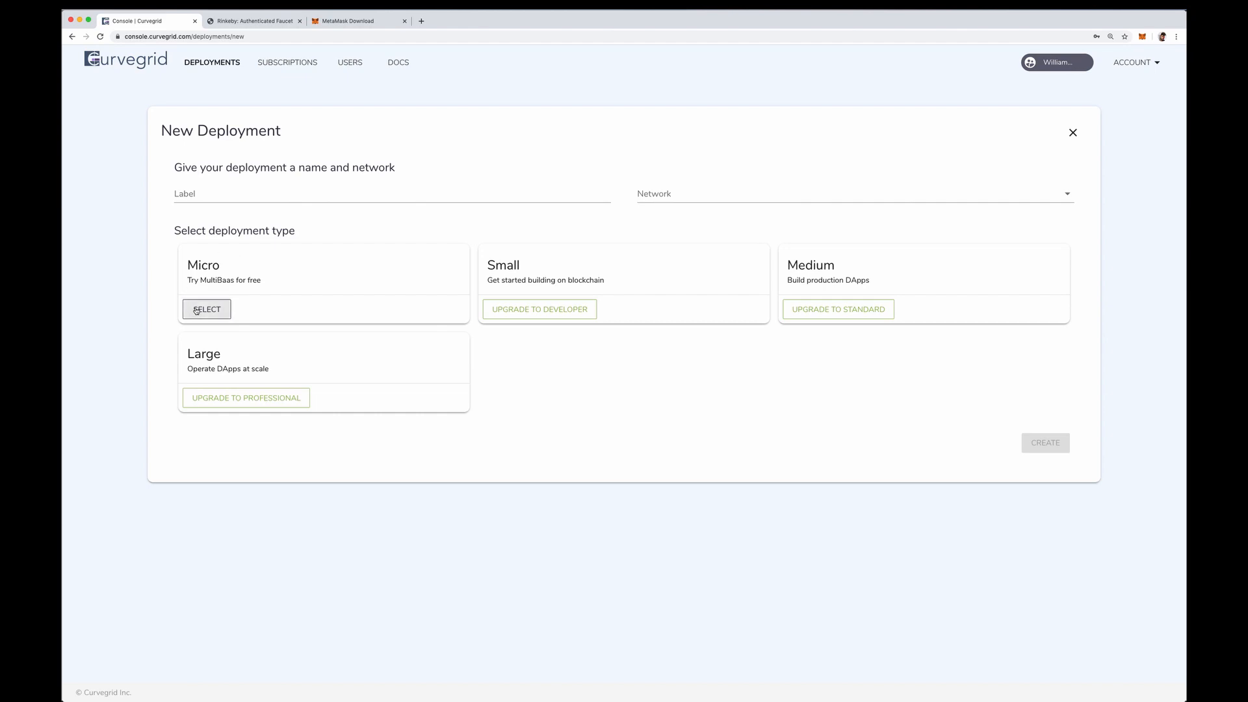
Label the new deployment HelloMultiBaas.
{"action": "left_click", "coordinate": [217, 200]}
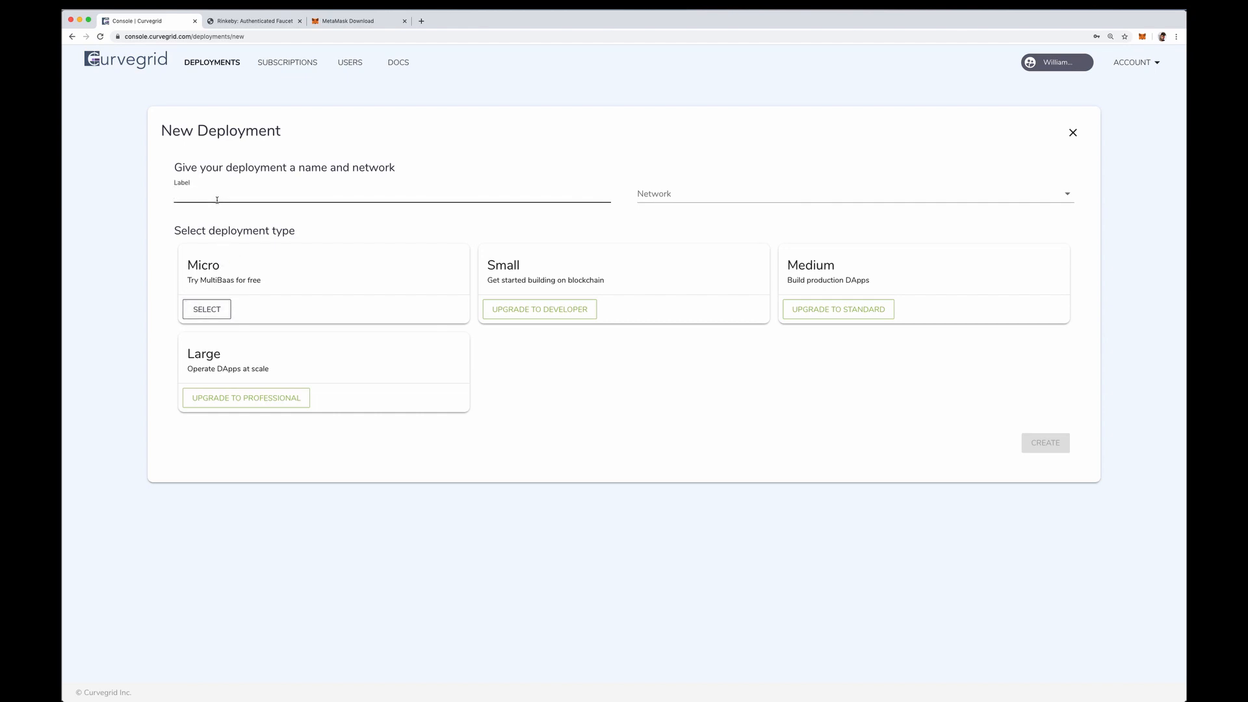
{"action": "type", "text": "HelloMult"}
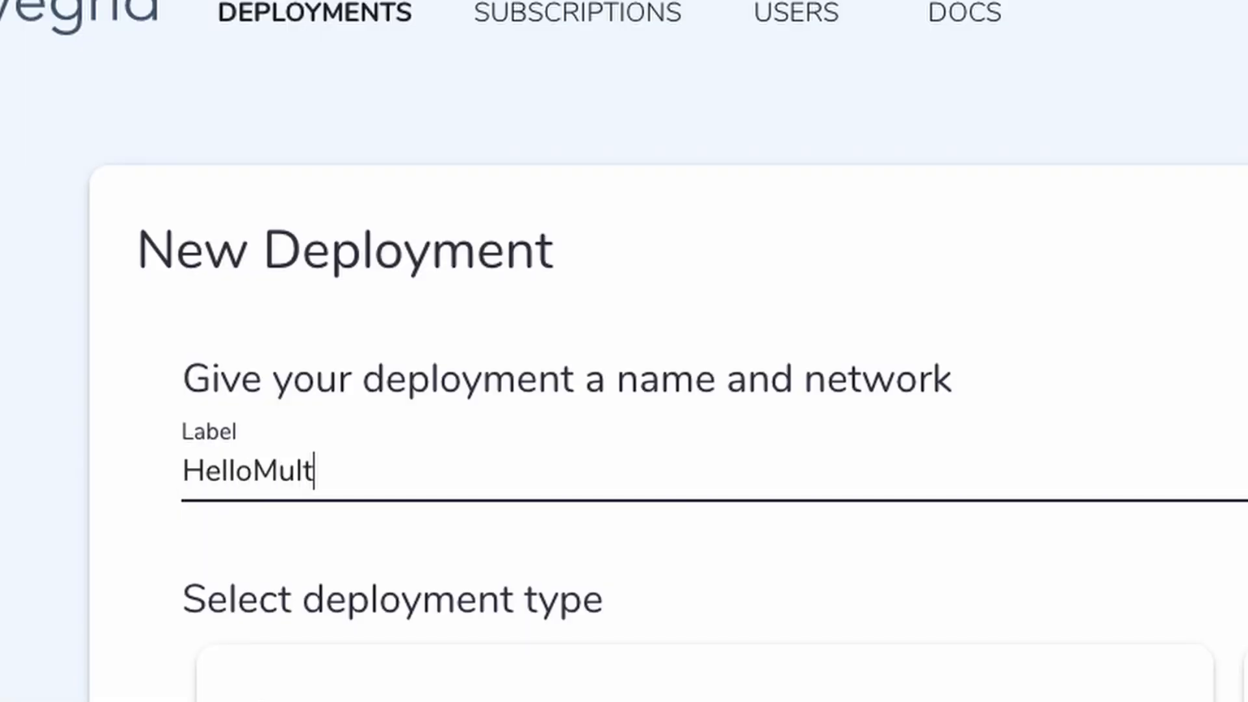
{"action": "type", "text": "ibaa"}
{"action": "key", "text": "BackSpace"}
{"action": "key", "text": "BackSpace"}
{"action": "key", "text": "BackSpace"}
{"action": "type", "text": "Baas"}
Choose the Rinkeby network and the Micro deployment type, and create the deployment.
{"action": "left_click", "coordinate": [755, 193]}
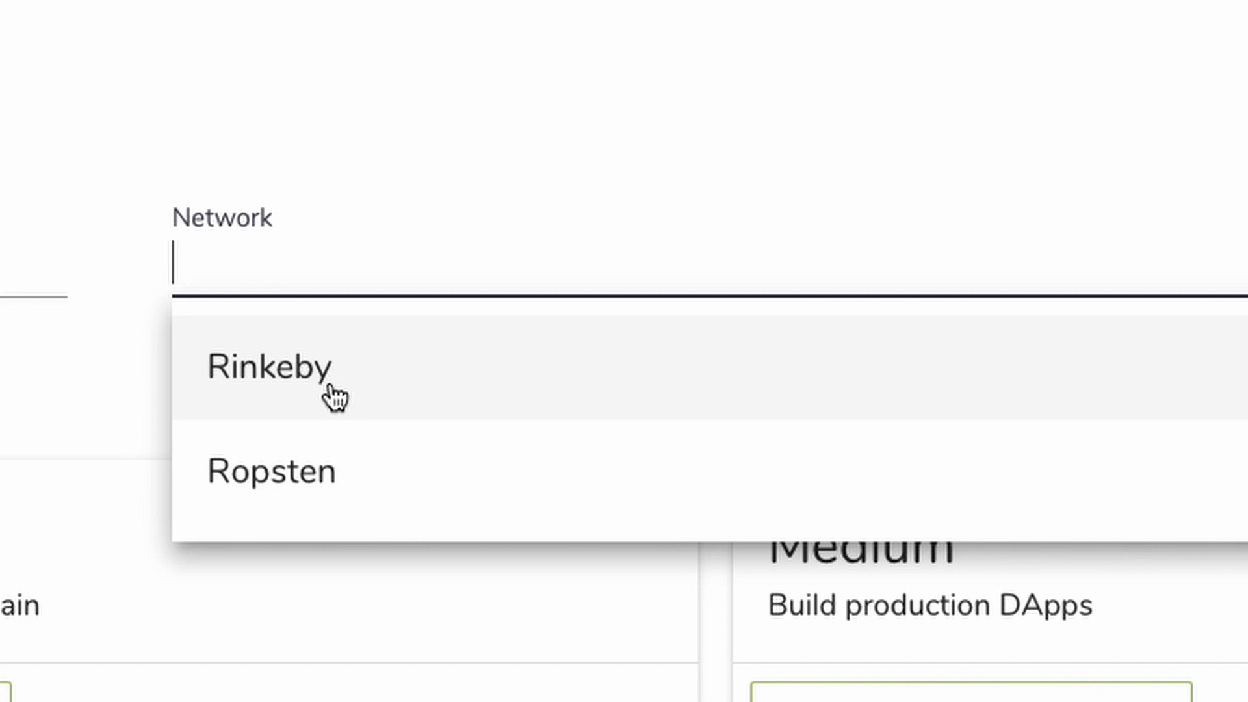
{"action": "left_click", "coordinate": [329, 386]}
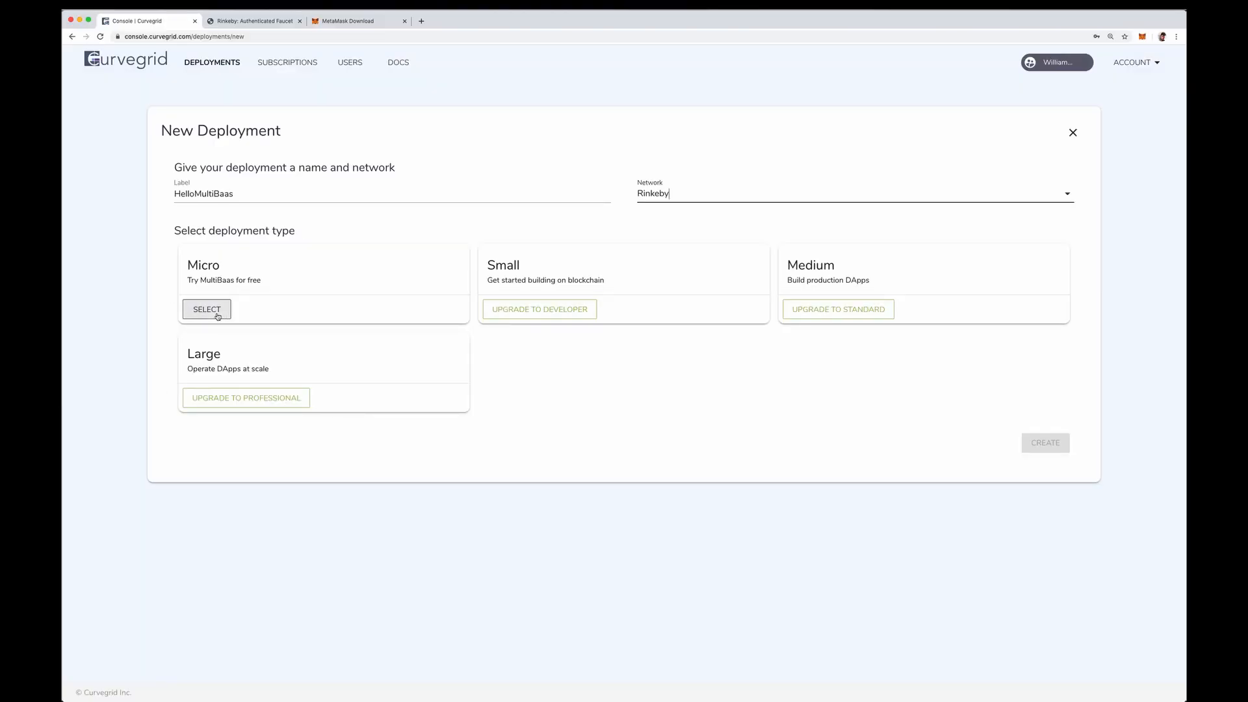
{"action": "left_click", "coordinate": [218, 316]}
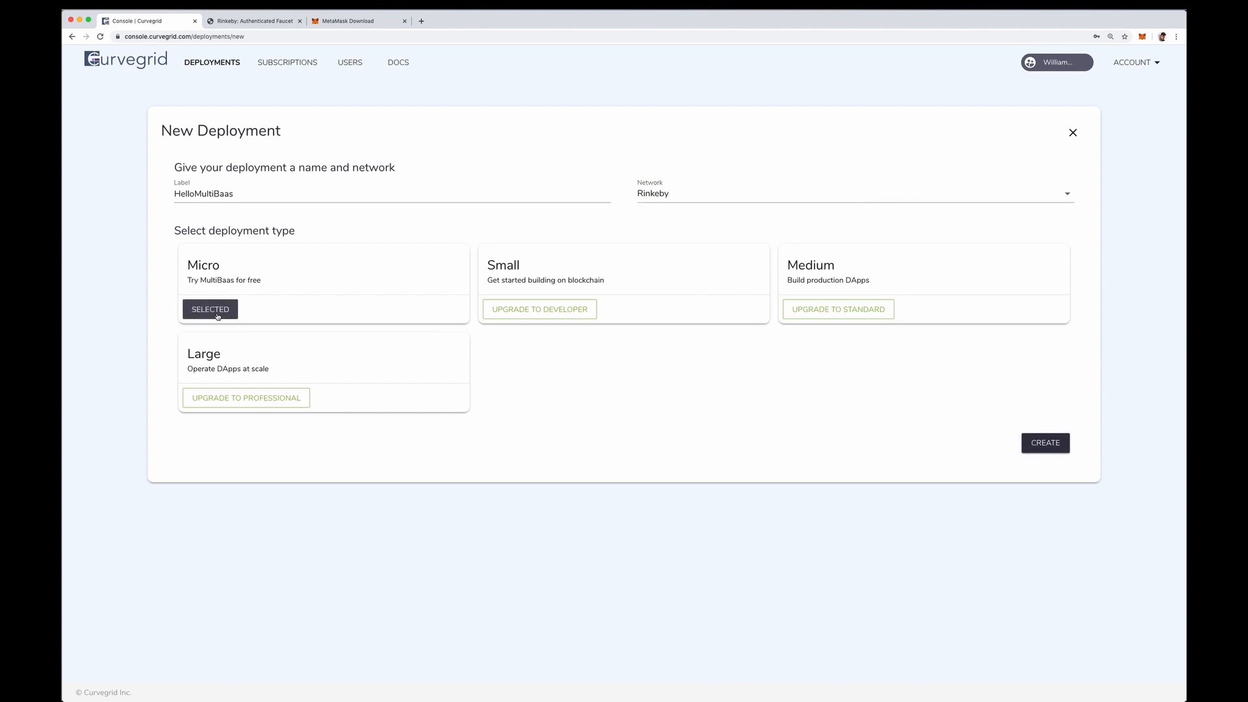
{"action": "left_click", "coordinate": [1051, 451]}
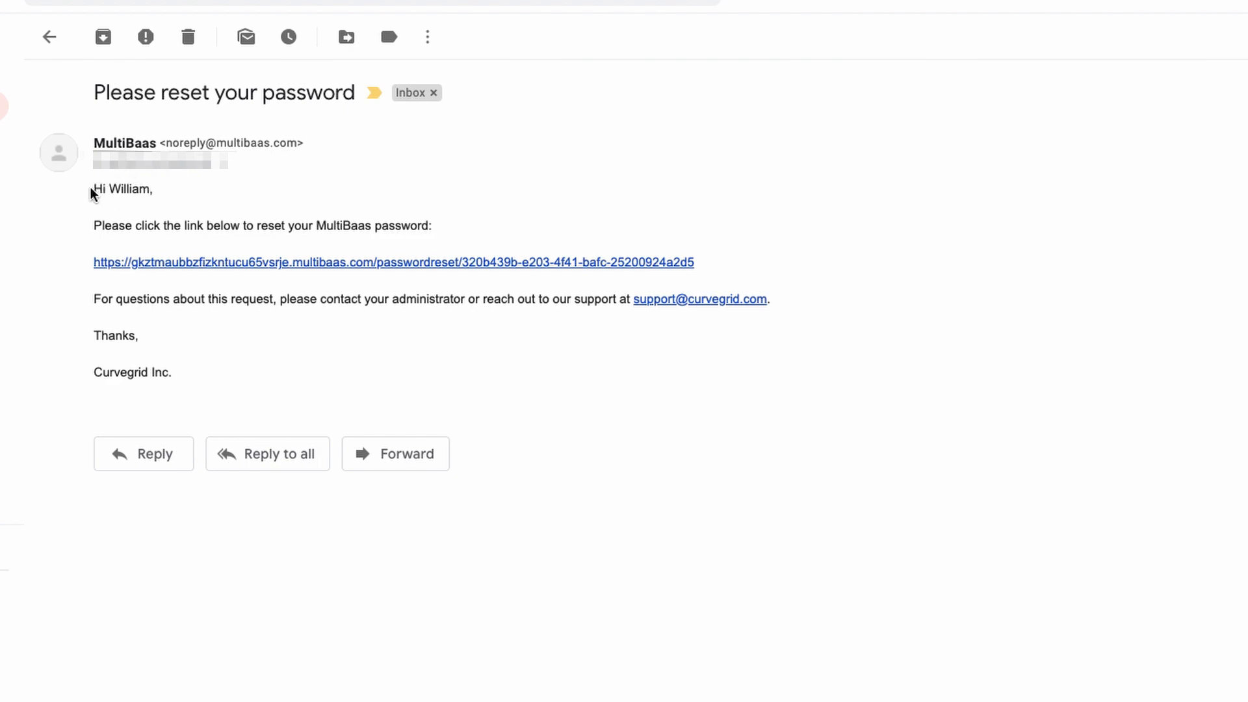
Open the password reset link in the MultiBaas e-mail and approve the MetaMask connection request.
{"action": "left_click", "coordinate": [223, 263]}
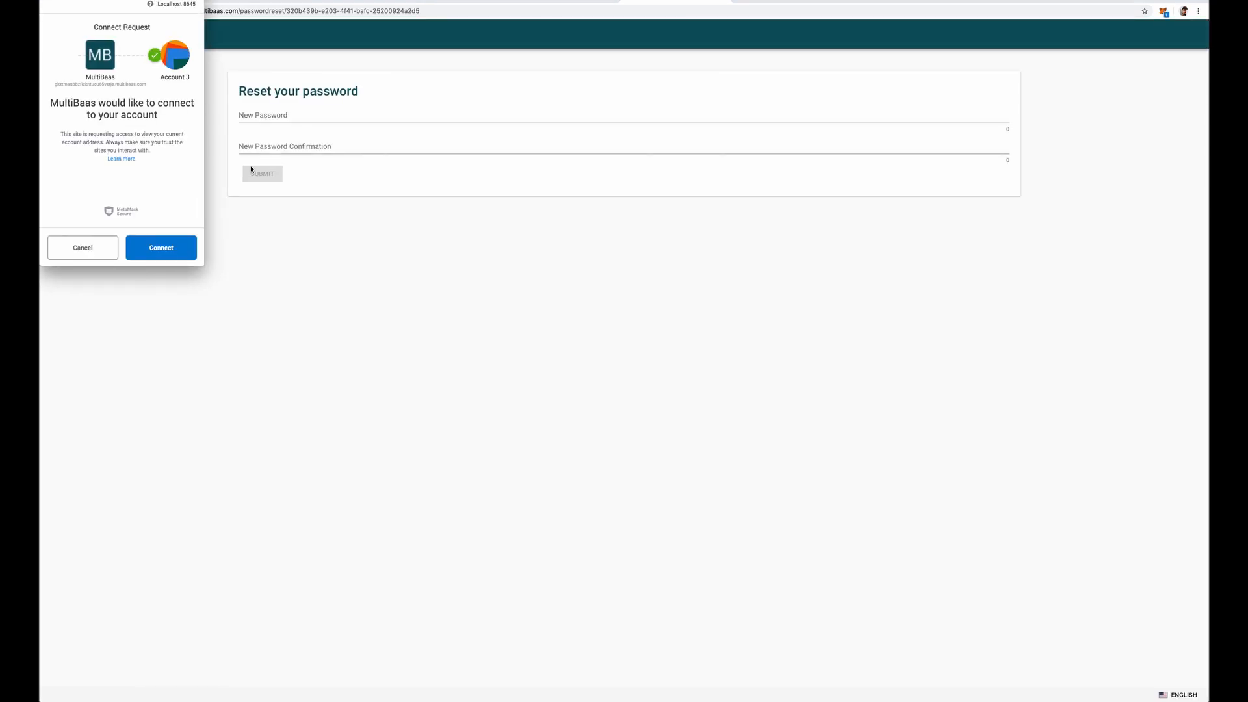
{"action": "left_click", "coordinate": [161, 249]}
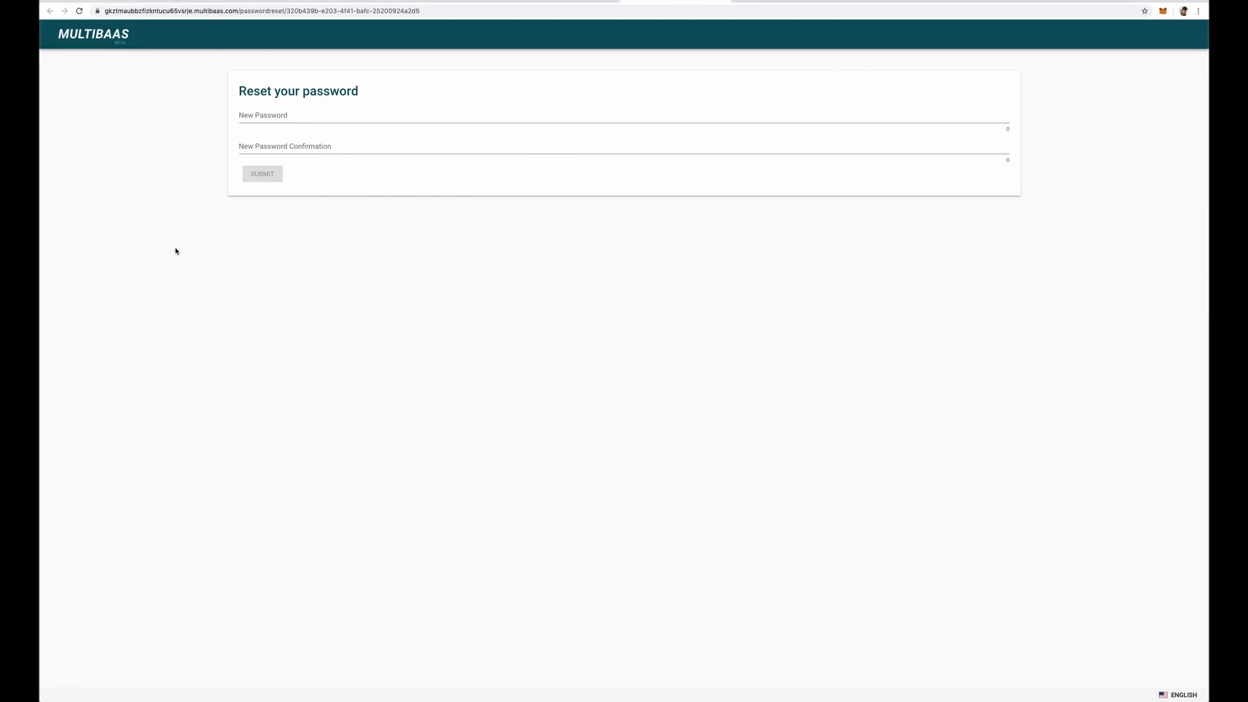
Enter and confirm a new password for the MultiBaas deployment, and submit the reset form.
{"action": "left_click", "coordinate": [268, 129]}
{"action": "type", "text": "••••••••••"}
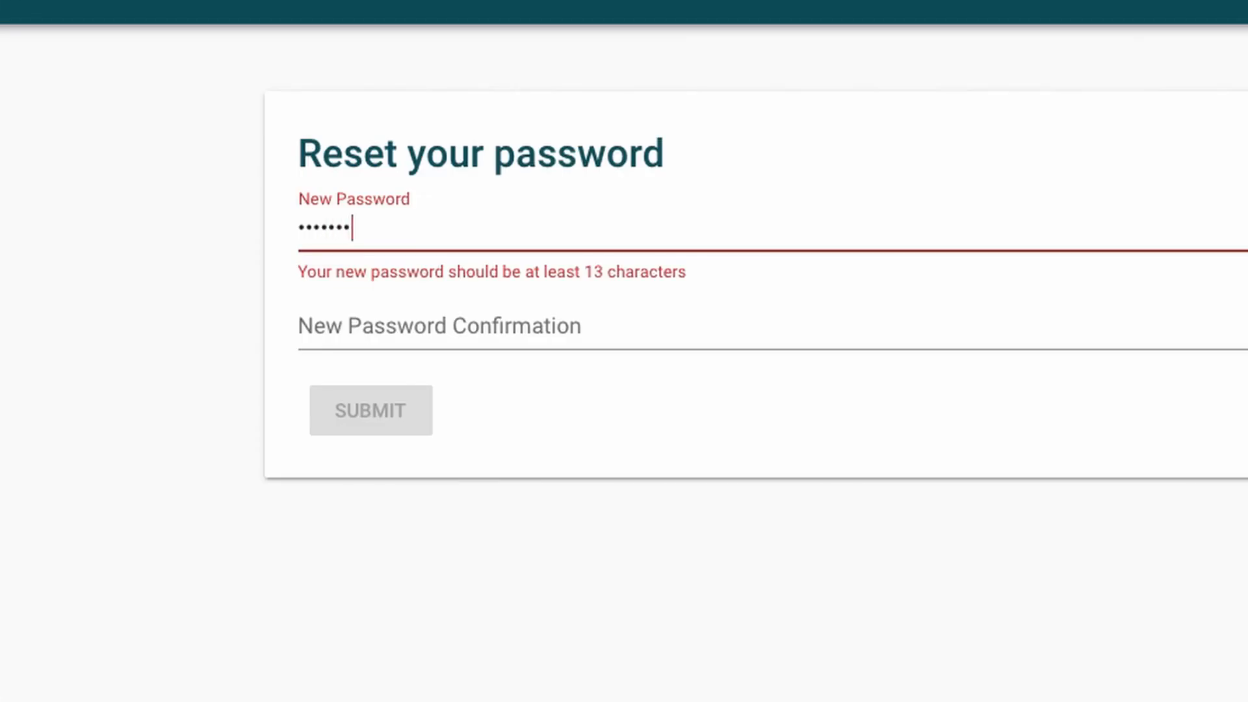
{"action": "type", "text": "••••••"}
{"action": "key", "text": "Tab"}
{"action": "type", "text": "••••••••••••••••"}
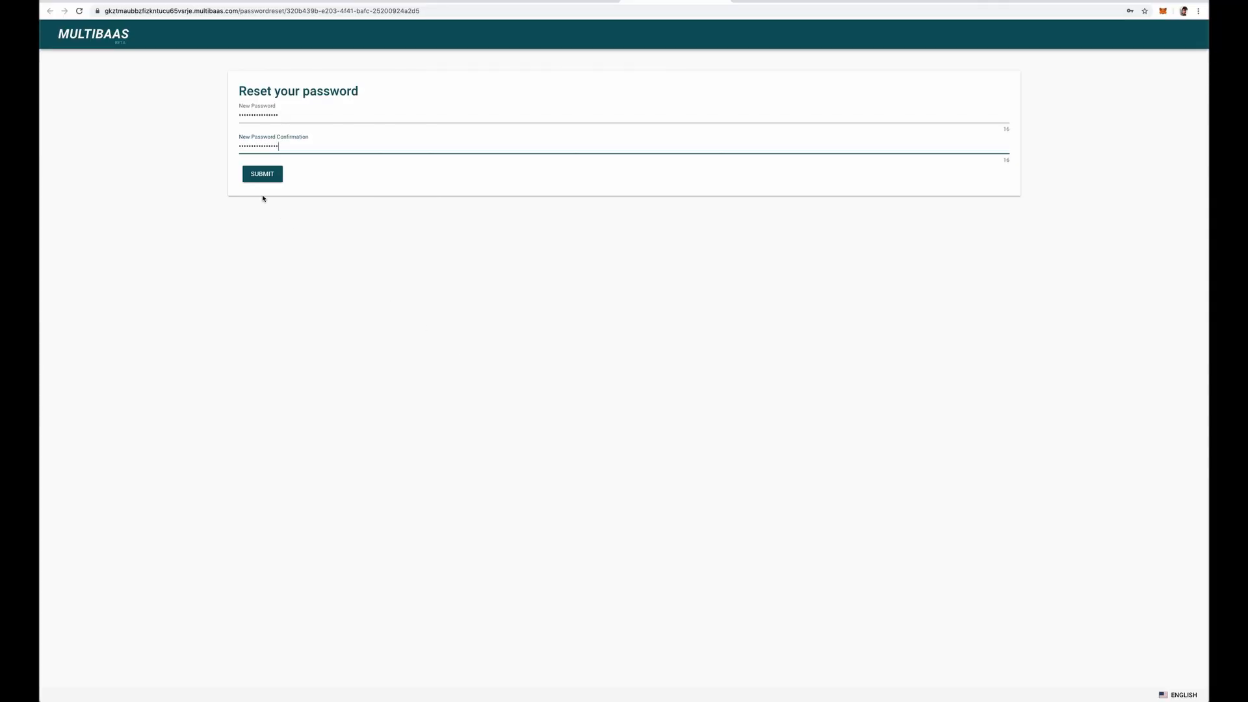
{"action": "left_click", "coordinate": [259, 178]}
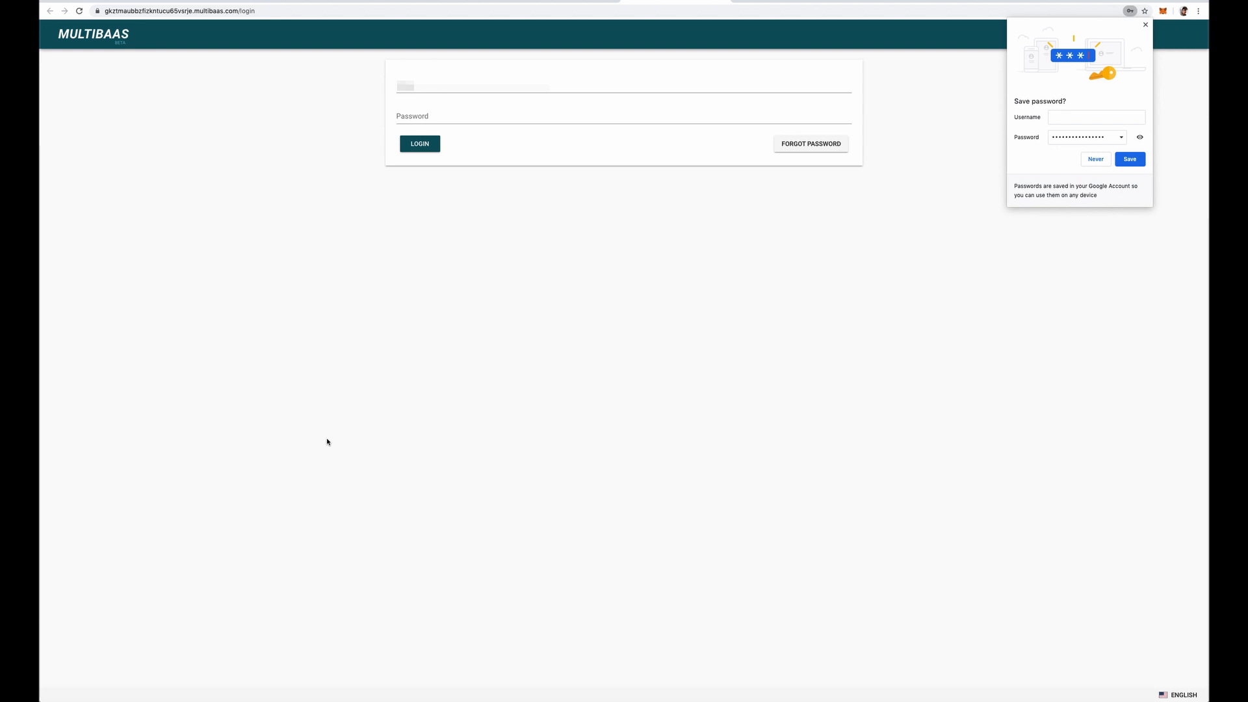
Log in to MultiBaas with the account e-mail and password, and decline saving the password in the browser.
{"action": "left_click", "coordinate": [403, 91]}
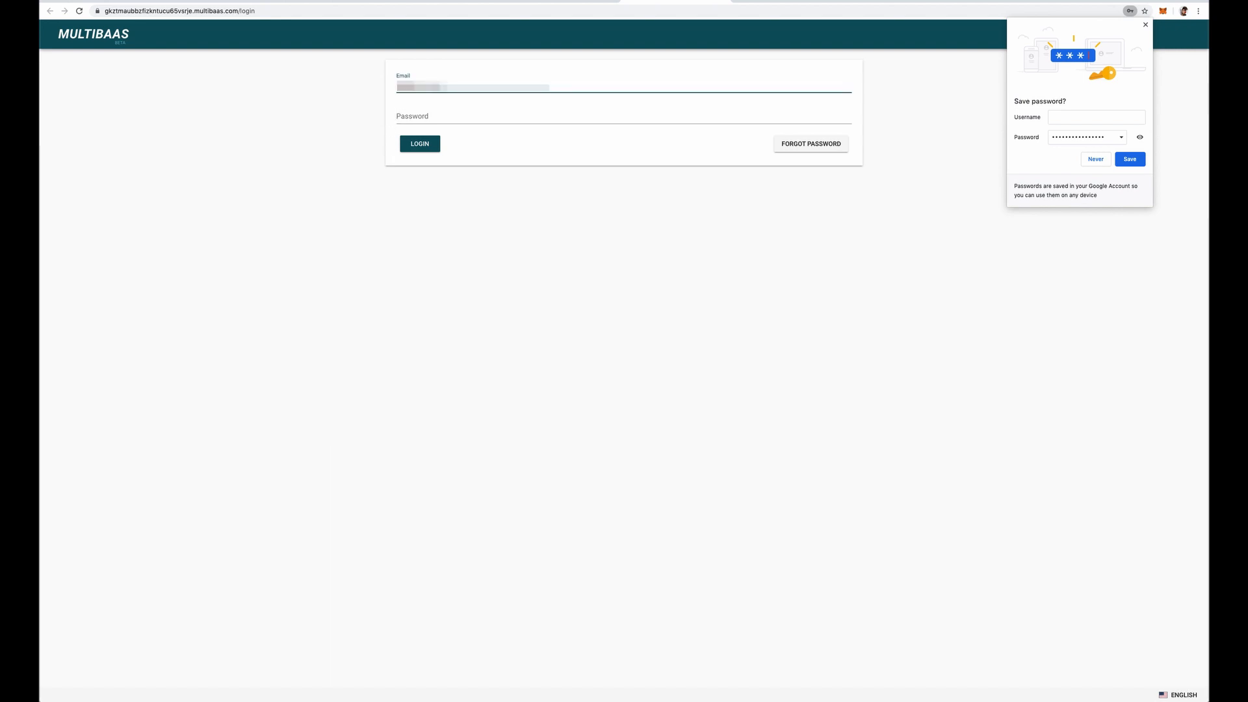
{"action": "type", "text": "**************"}
{"action": "key", "text": "Tab"}
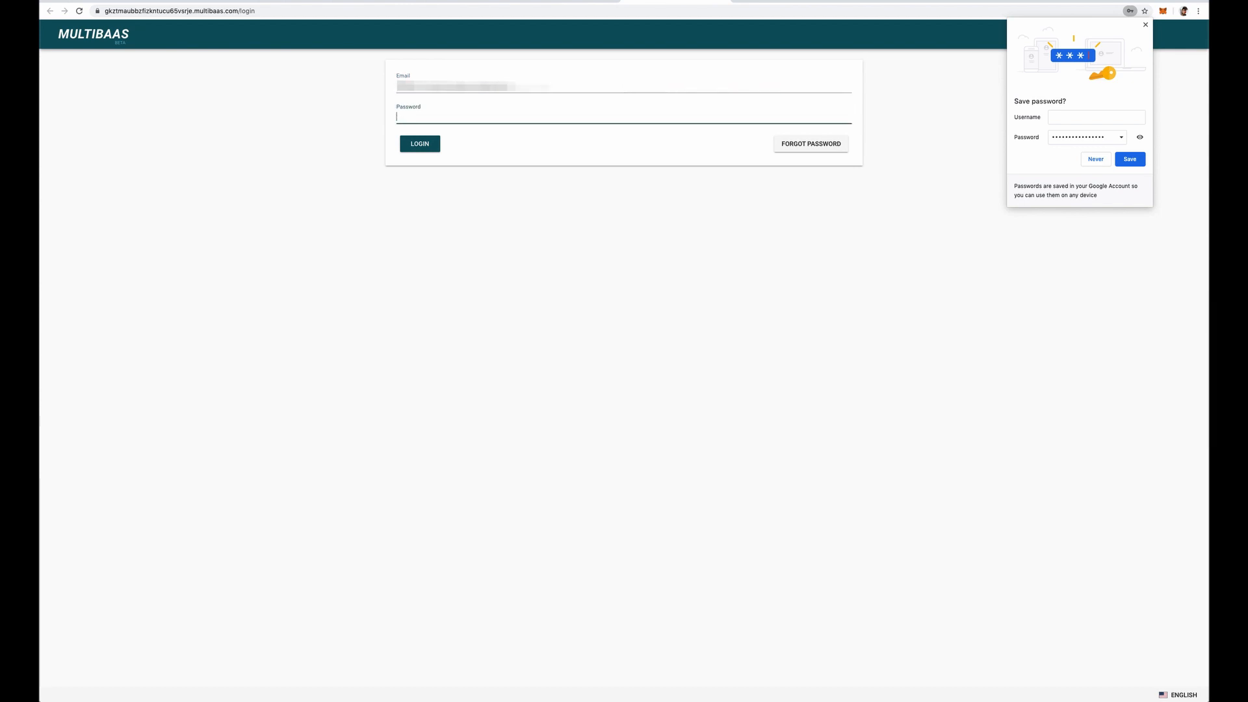
{"action": "type", "text": "****************"}
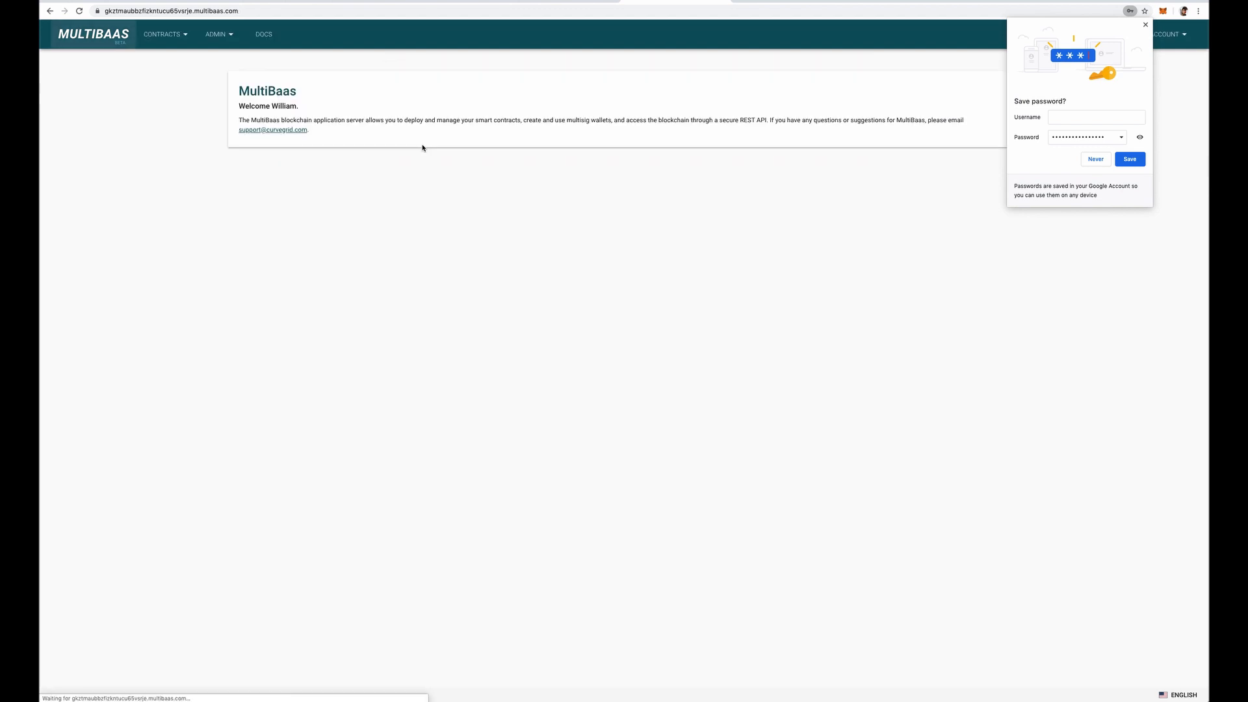
{"action": "left_click", "coordinate": [1095, 159]}
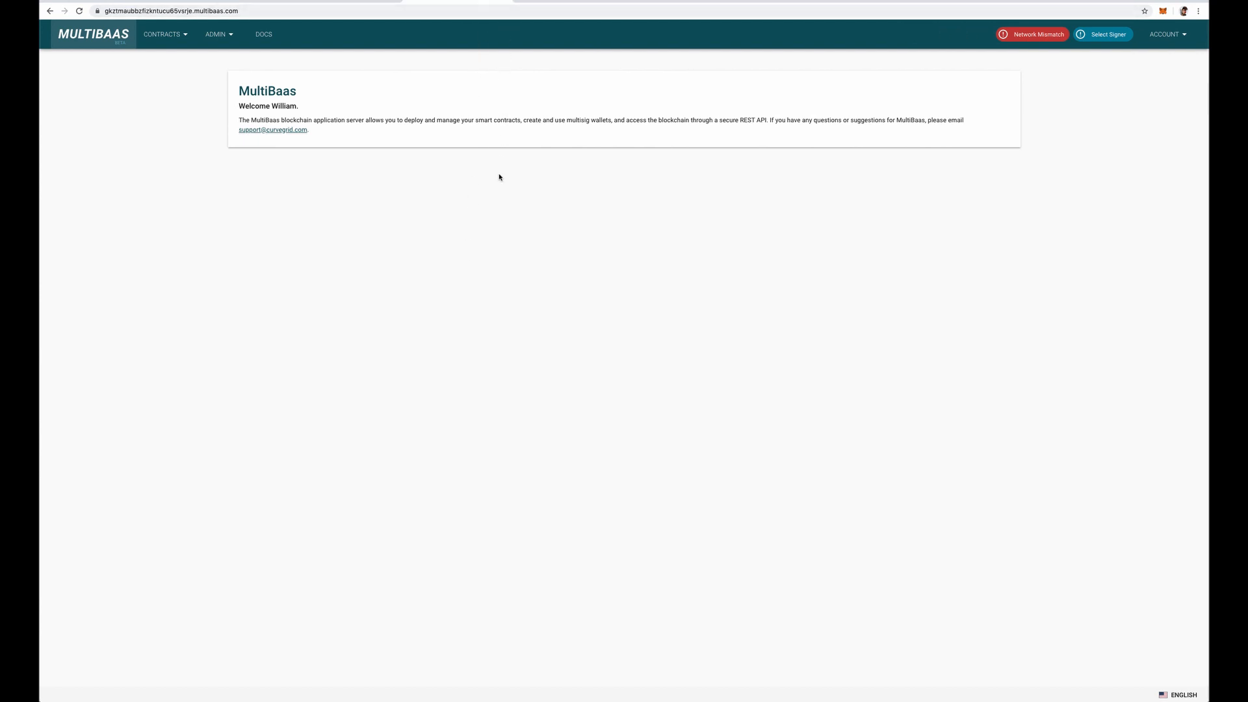
Check the network mismatch details and switch MetaMask to the Rinkeby Test Network.
{"action": "left_click", "coordinate": [1008, 37]}
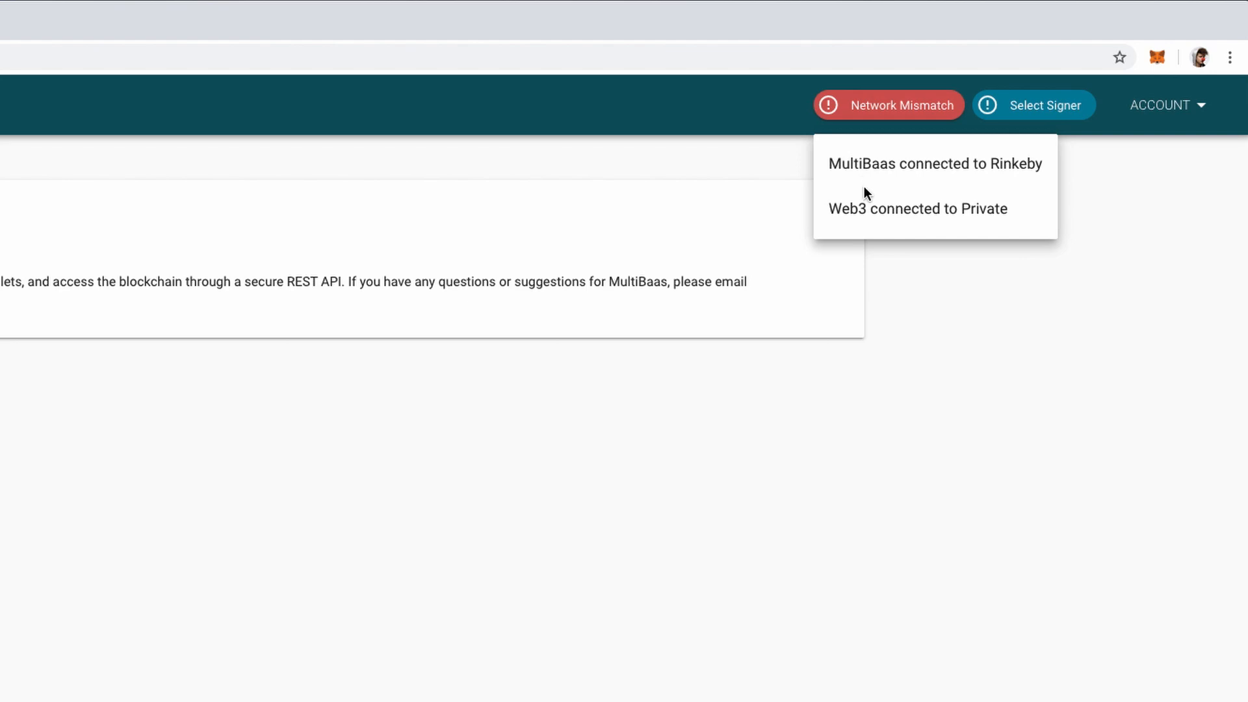
{"action": "left_click", "coordinate": [1157, 58]}
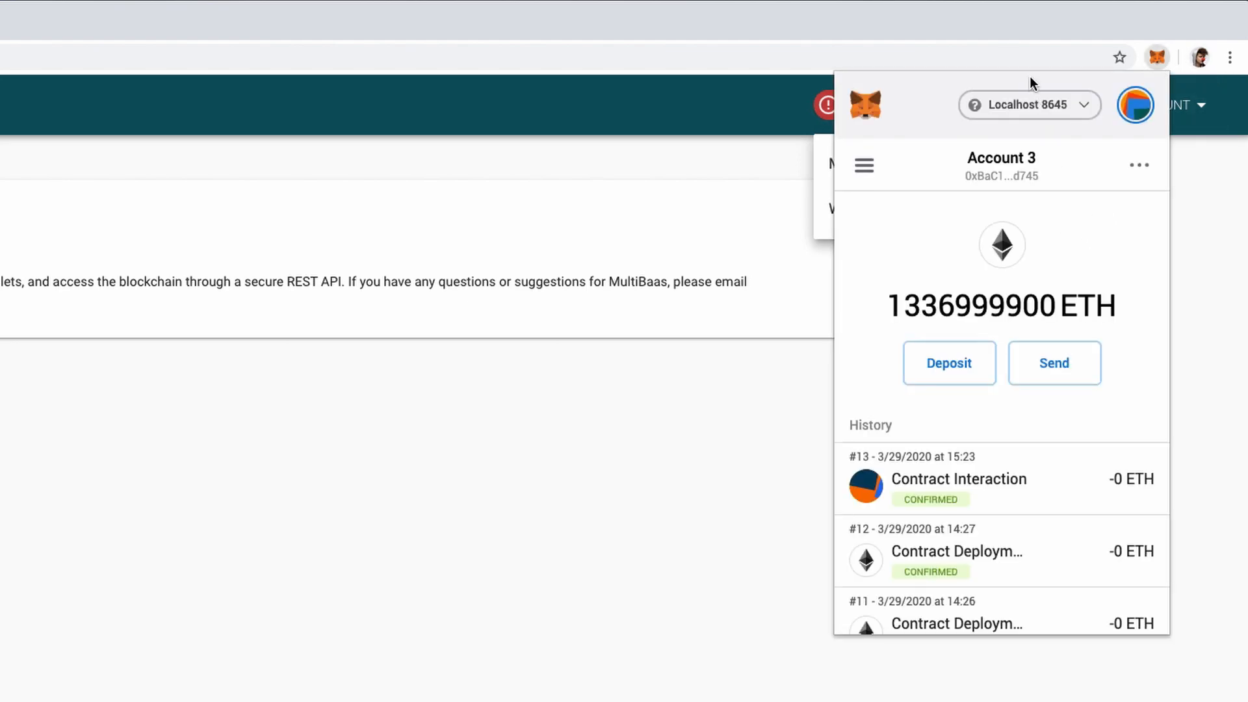
{"action": "left_click", "coordinate": [1029, 109]}
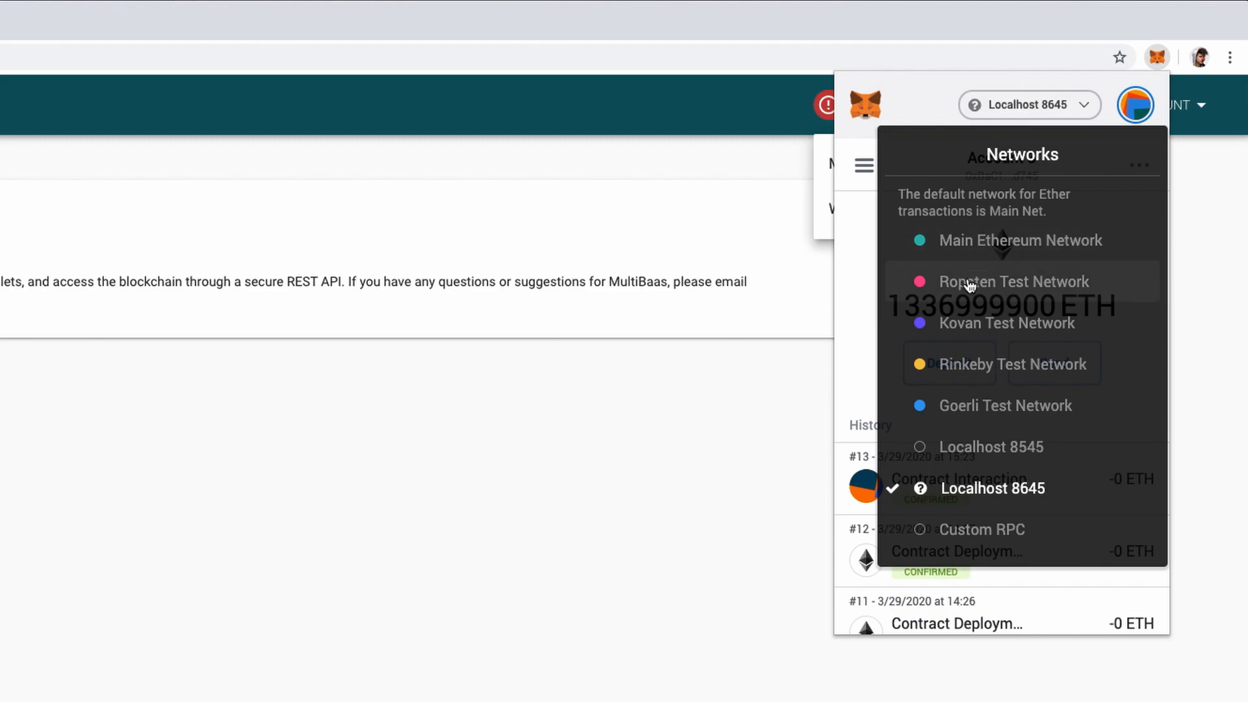
{"action": "left_click", "coordinate": [966, 364]}
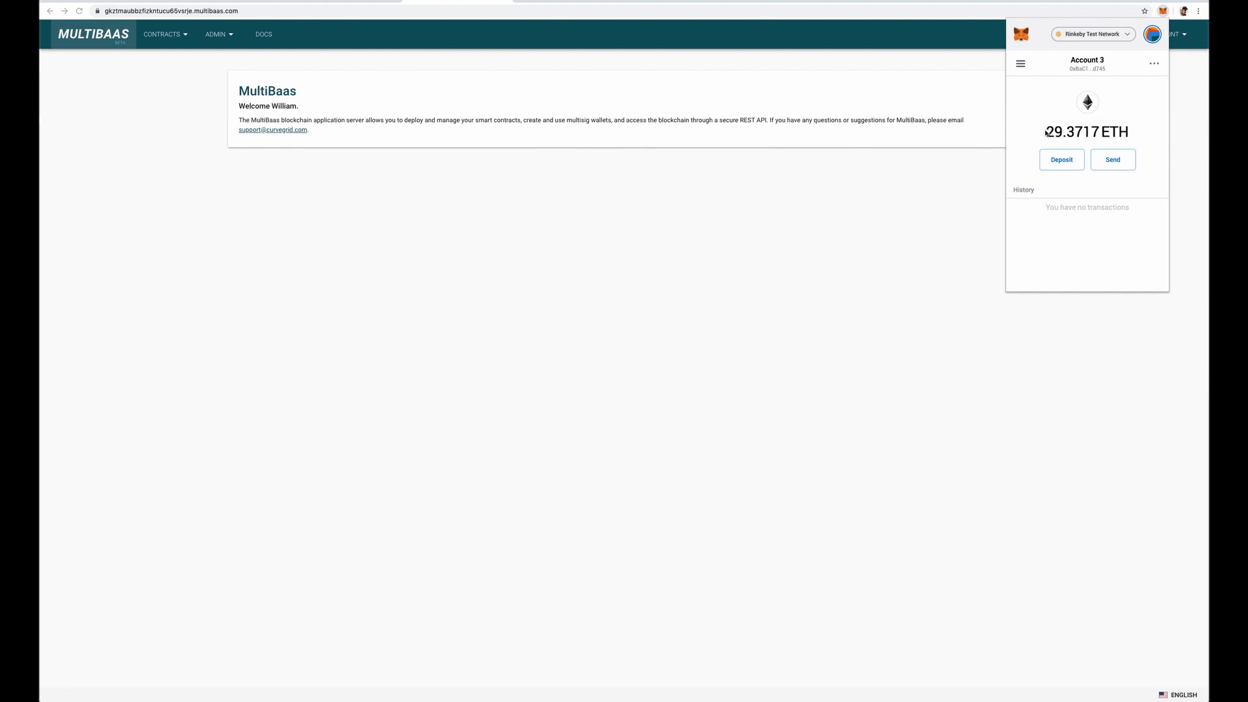
{"action": "left_click", "coordinate": [771, 58]}
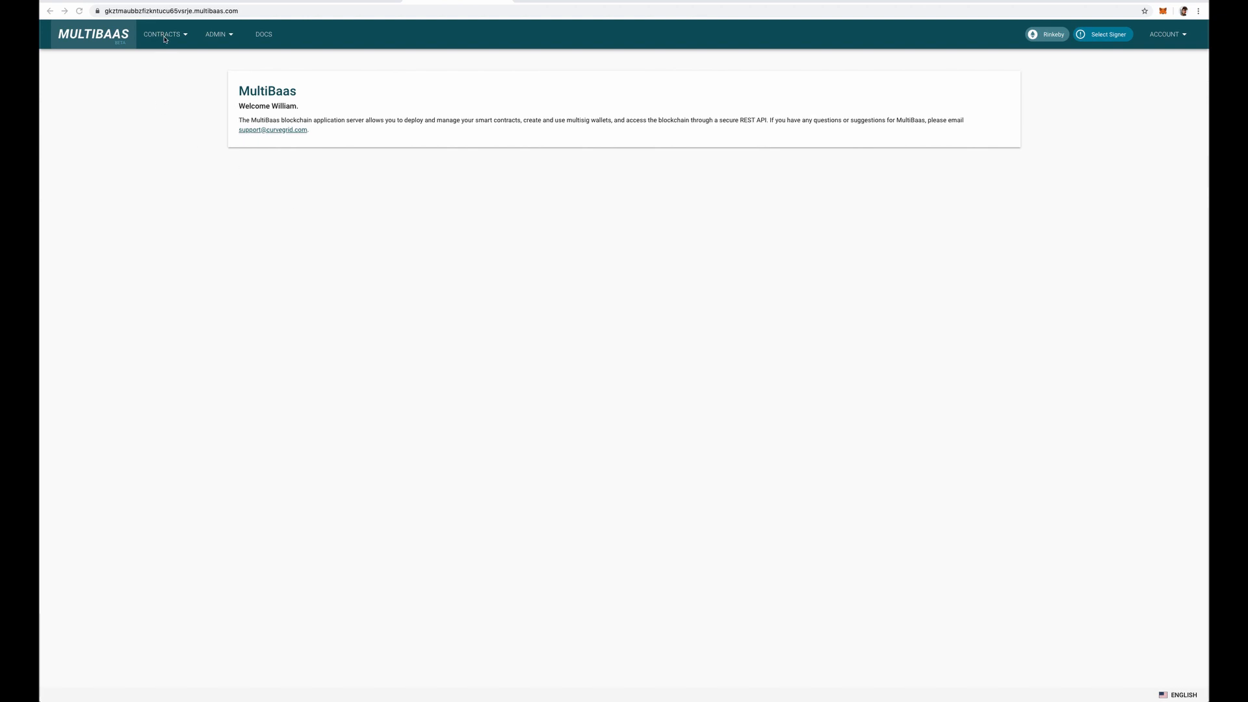
Upload HelloMultiBaas.sol from the Desktop as a new contract, with label hellomultibaas and version 1.0.
{"action": "left_click", "coordinate": [168, 40]}
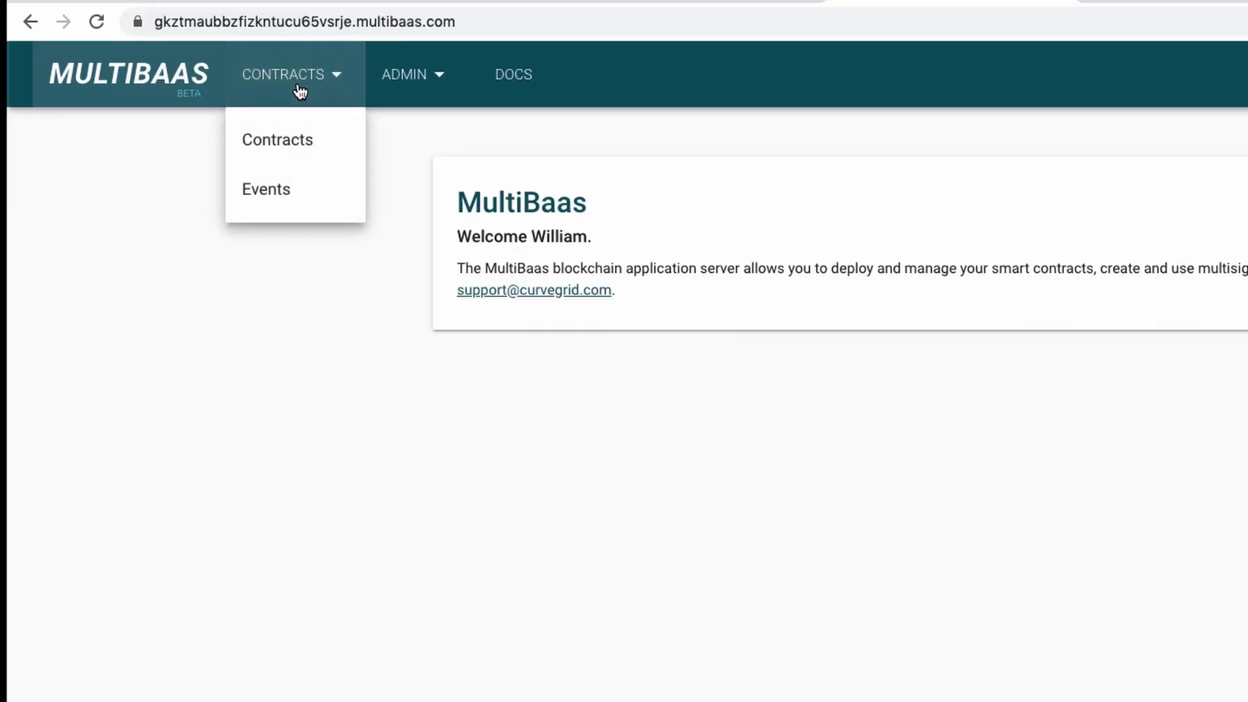
{"action": "left_click", "coordinate": [299, 156]}
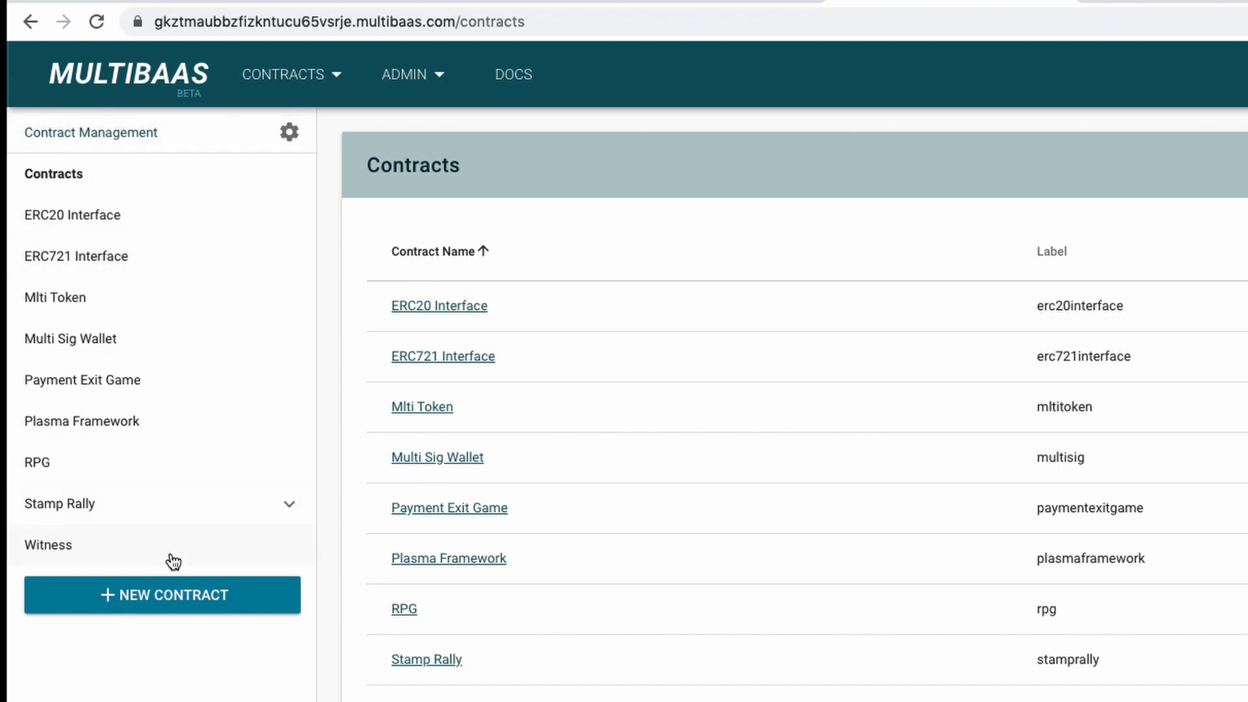
{"action": "left_click", "coordinate": [181, 612]}
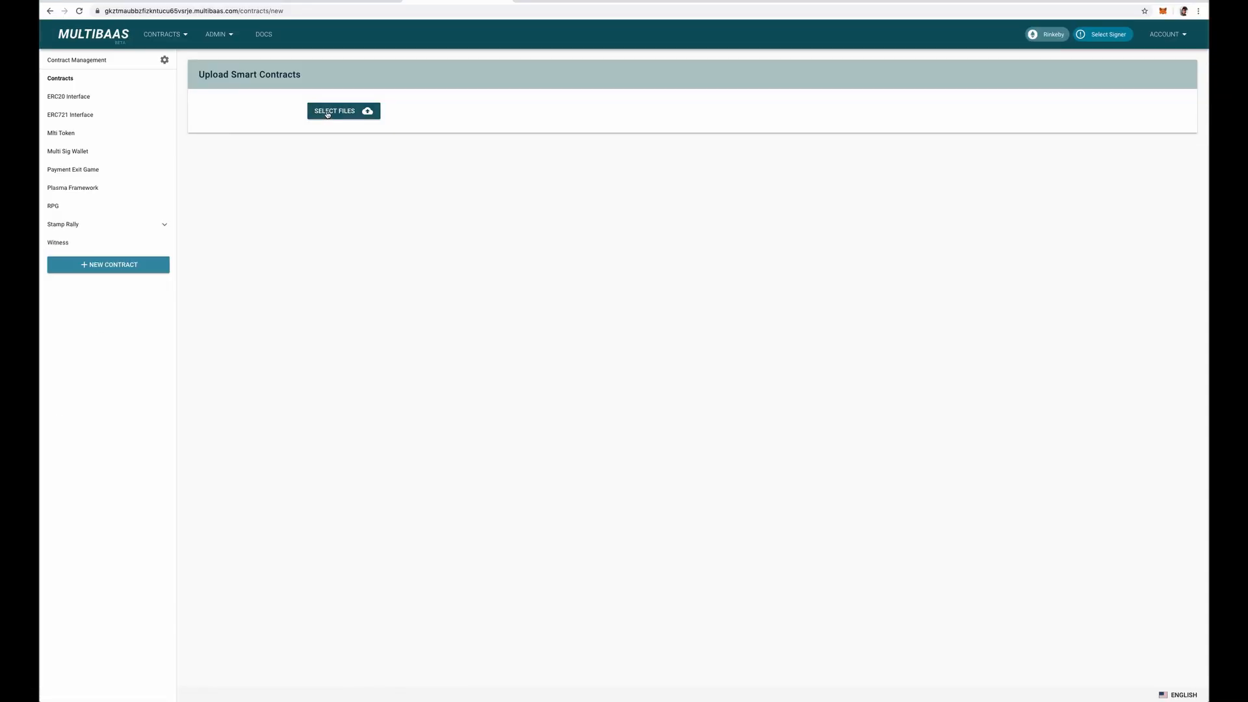
{"action": "left_click", "coordinate": [327, 113]}
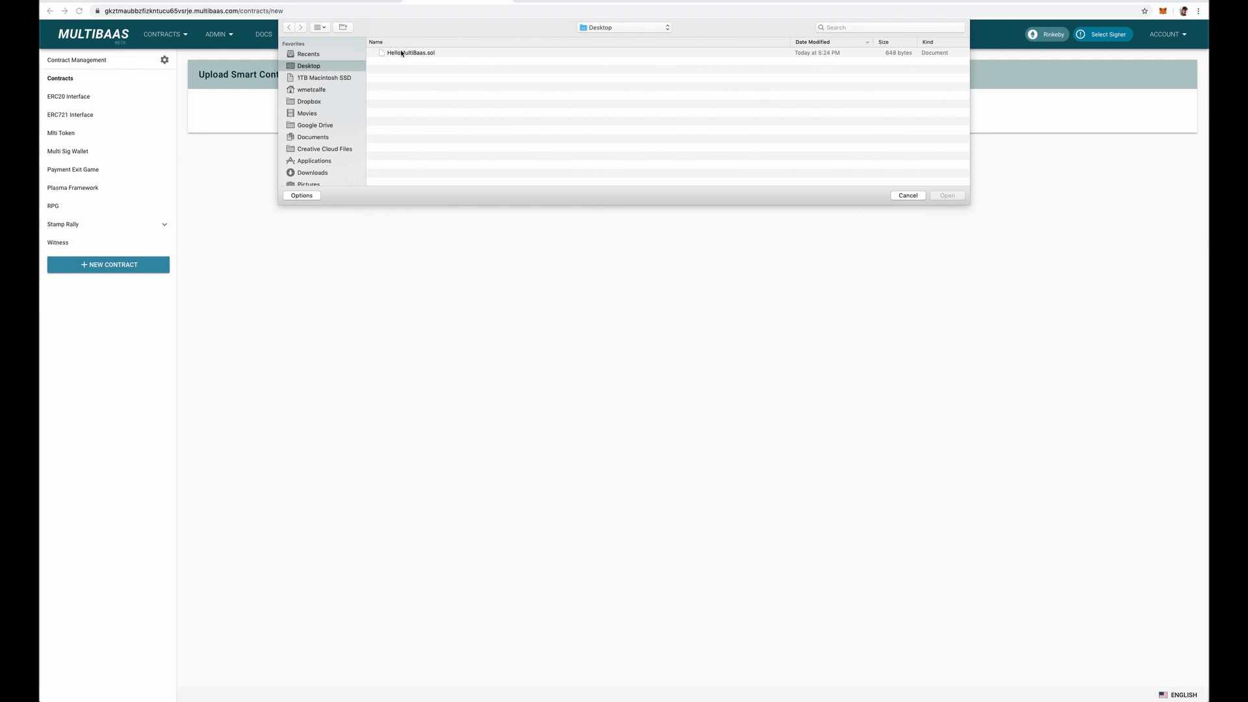
{"action": "left_click", "coordinate": [403, 53]}
{"action": "left_click", "coordinate": [947, 195]}
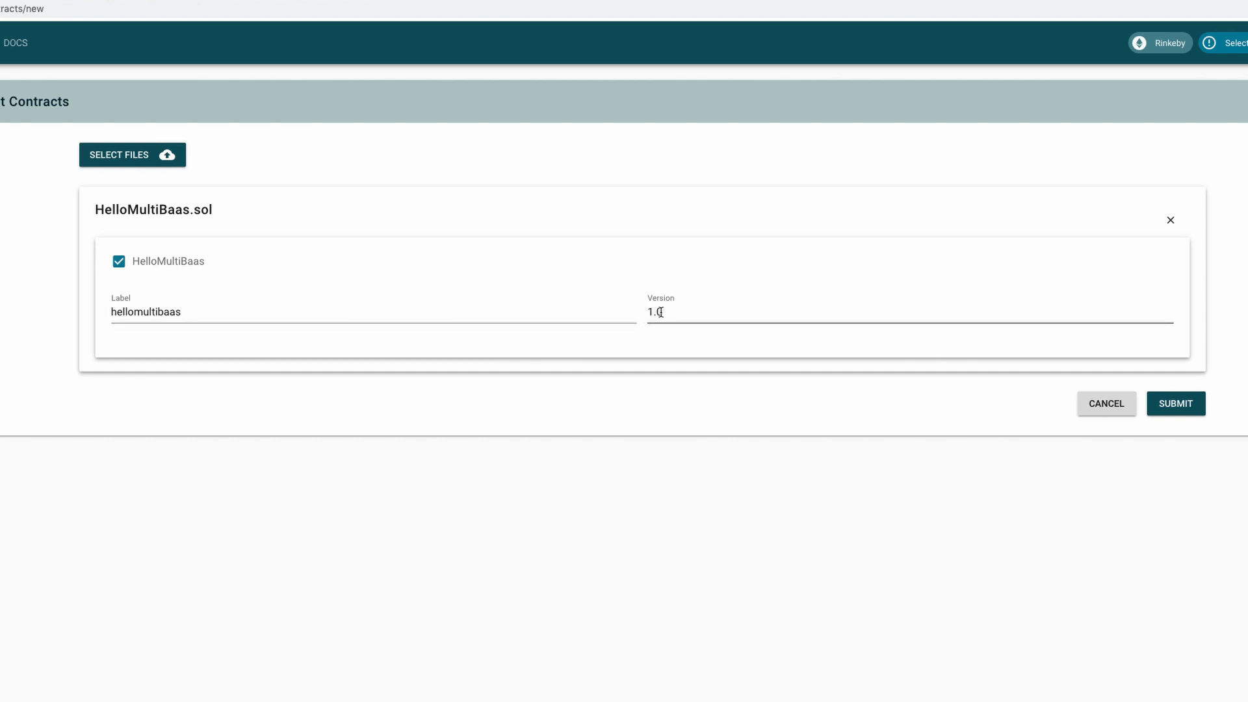
{"action": "left_click", "coordinate": [1177, 404]}
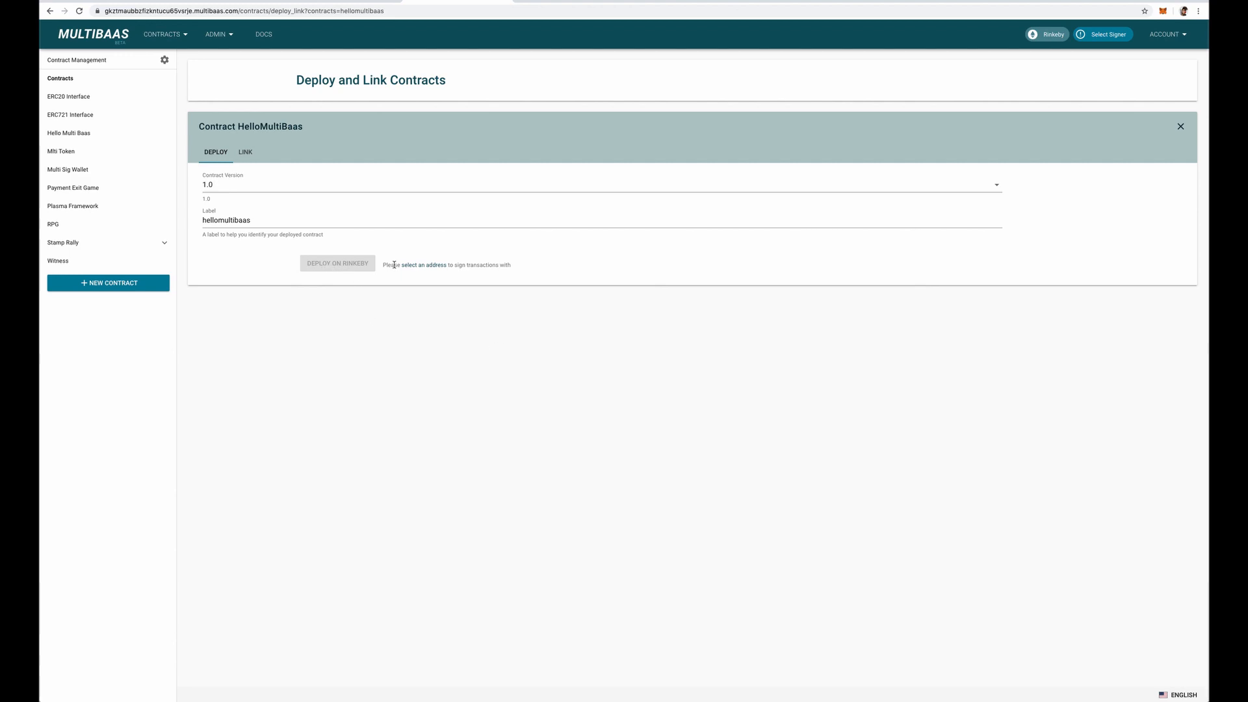
Add the MetaMask account as a signer address in MultiBaas with the label "main".
{"action": "left_click", "coordinate": [1107, 37]}
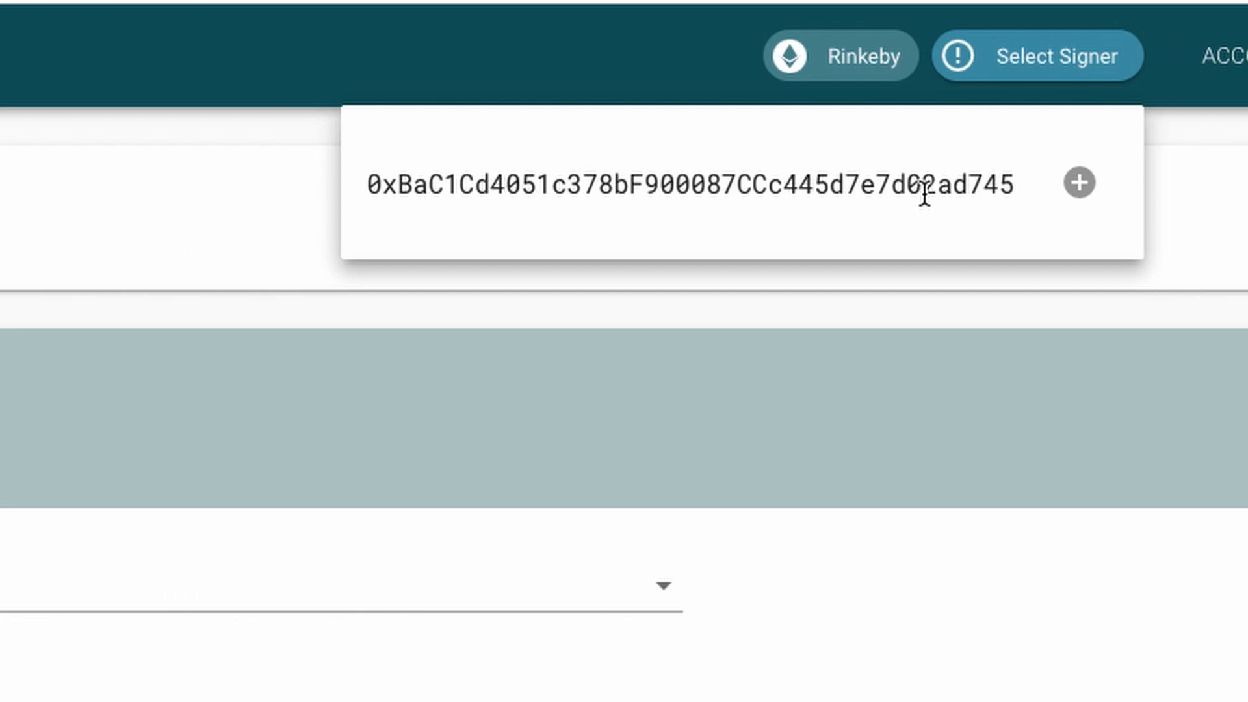
{"action": "left_click", "coordinate": [1075, 193]}
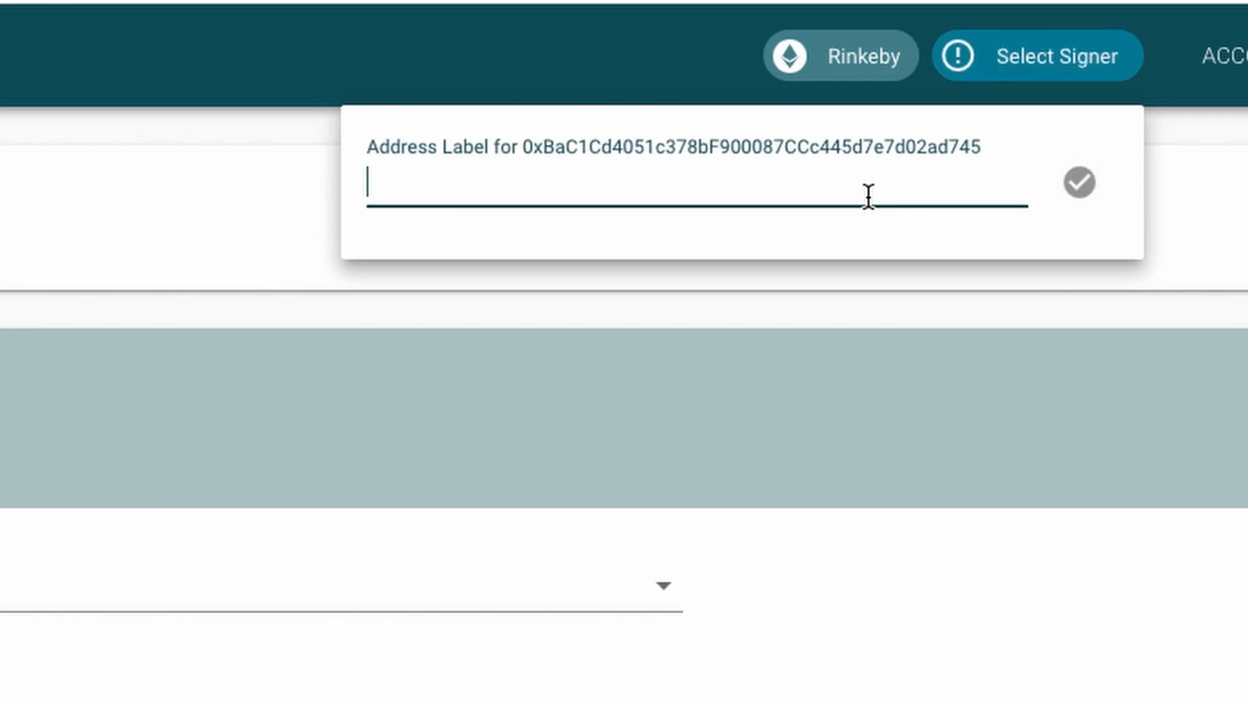
{"action": "type", "text": "Main"}
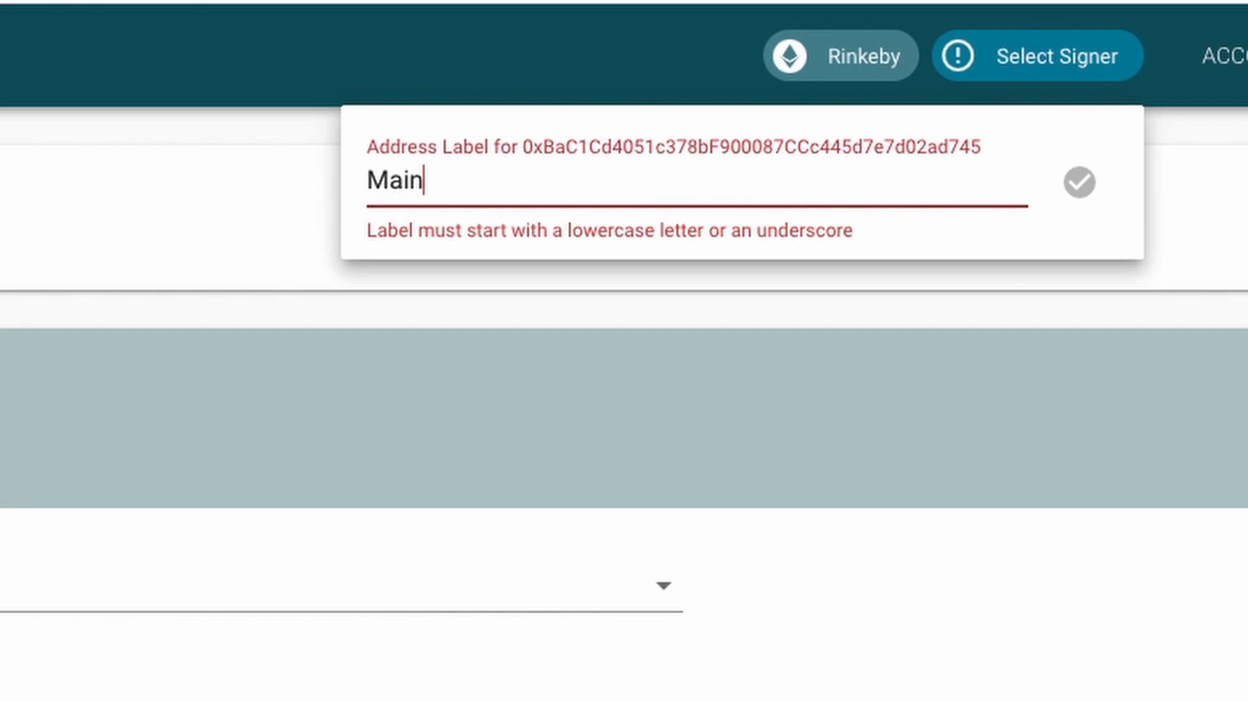
{"action": "key", "text": "BackSpace"}
{"action": "key", "text": "BackSpace"}
{"action": "key", "text": "BackSpace"}
{"action": "key", "text": "BackSpace"}
{"action": "type", "text": "main"}
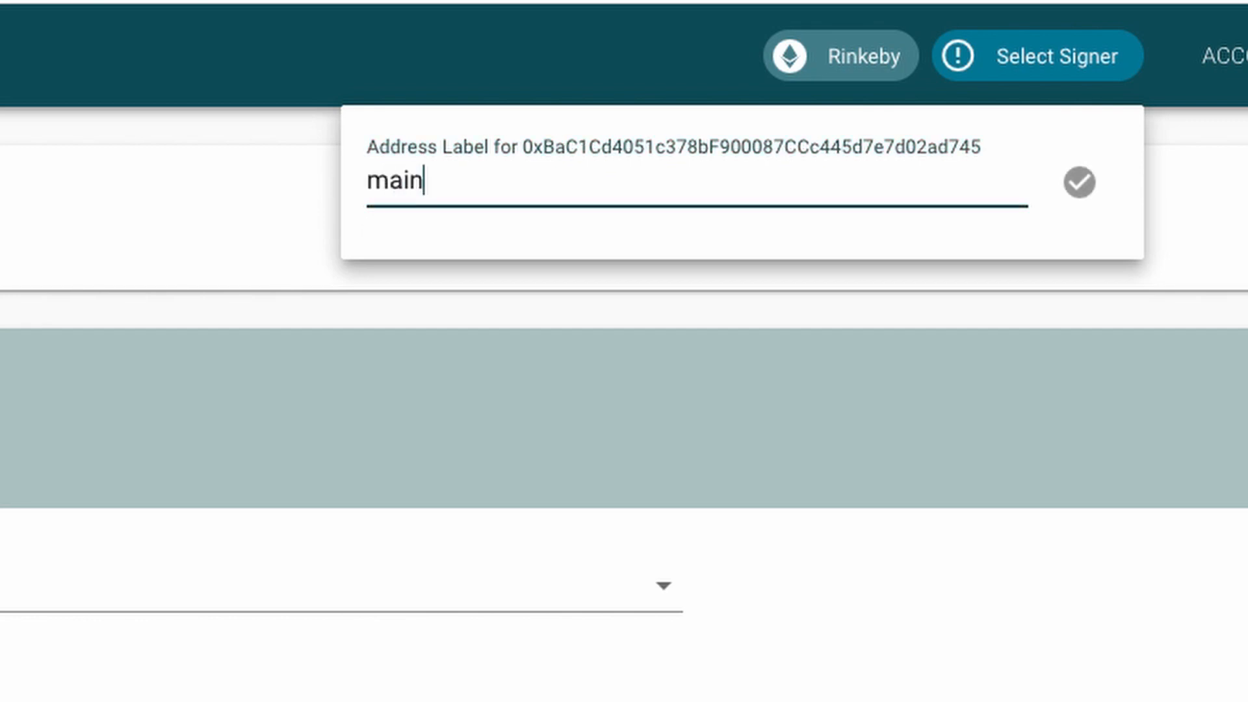
{"action": "left_click", "coordinate": [1075, 184]}
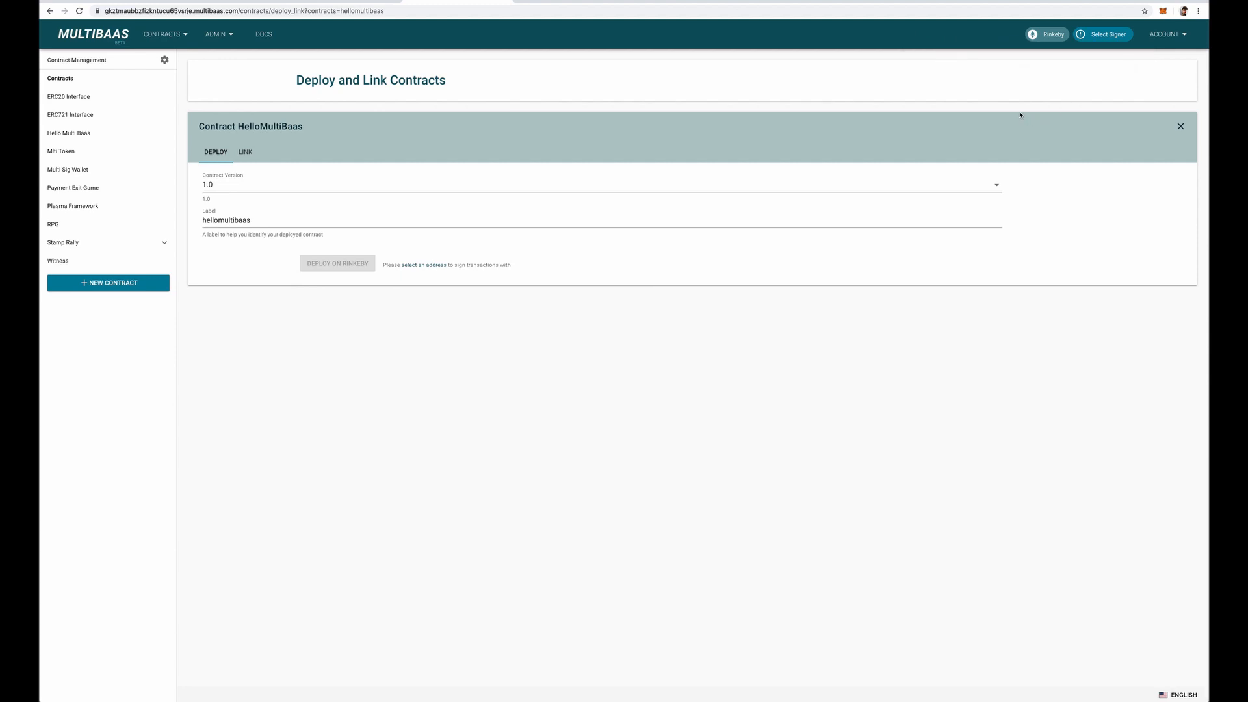
Choose the main address as signer and deploy version 1.0 of the HelloMultiBaas contract on Rinkeby, approving the transaction in MetaMask.
{"action": "left_click", "coordinate": [1093, 36]}
{"action": "left_click", "coordinate": [1041, 56]}
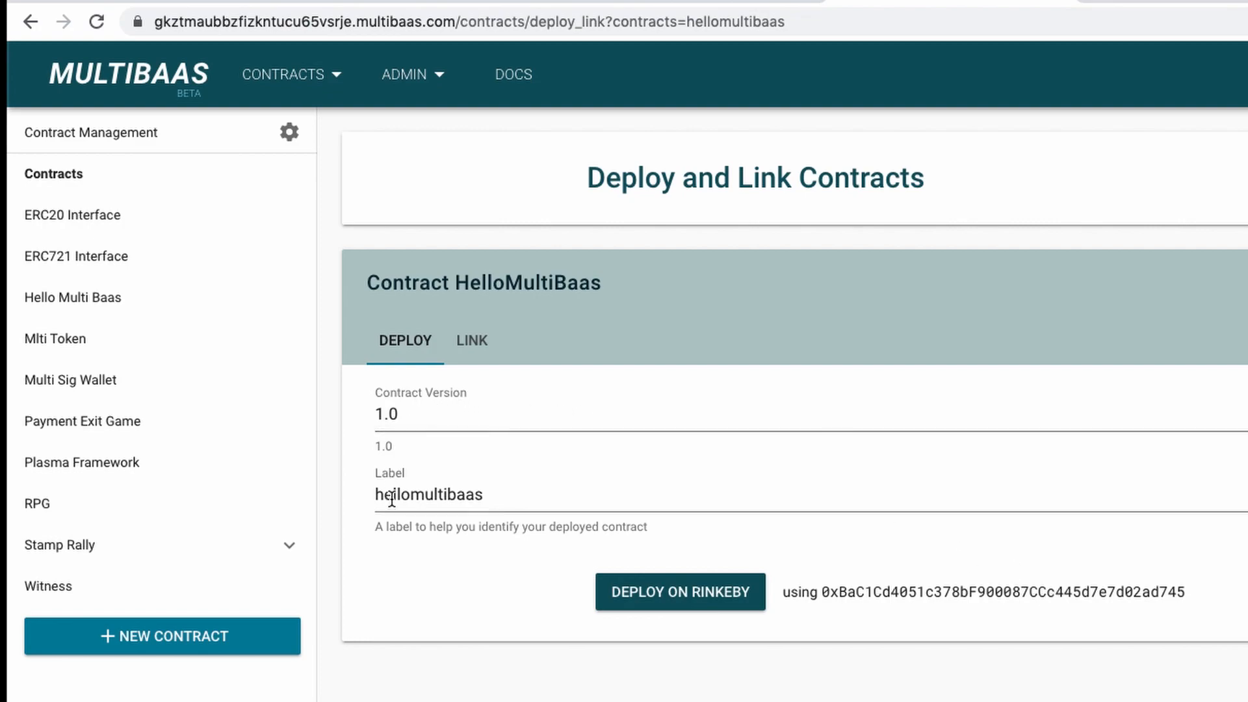
{"action": "left_click", "coordinate": [681, 603]}
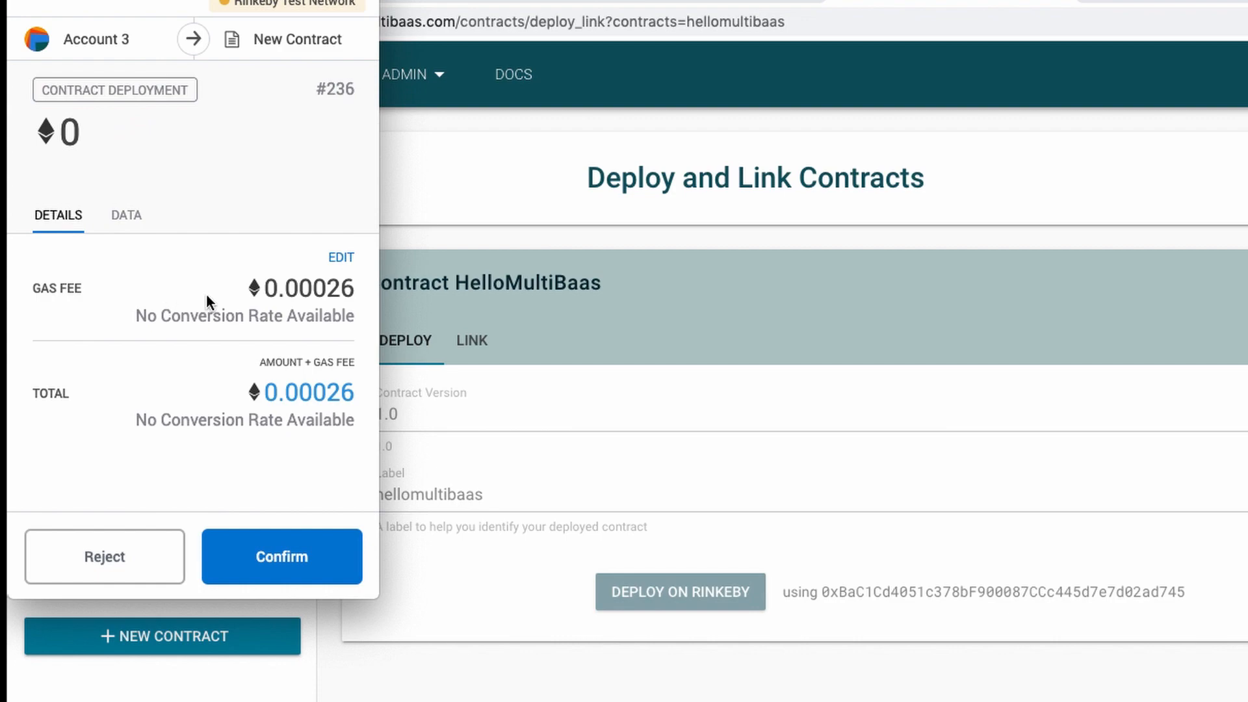
{"action": "left_click", "coordinate": [280, 564]}
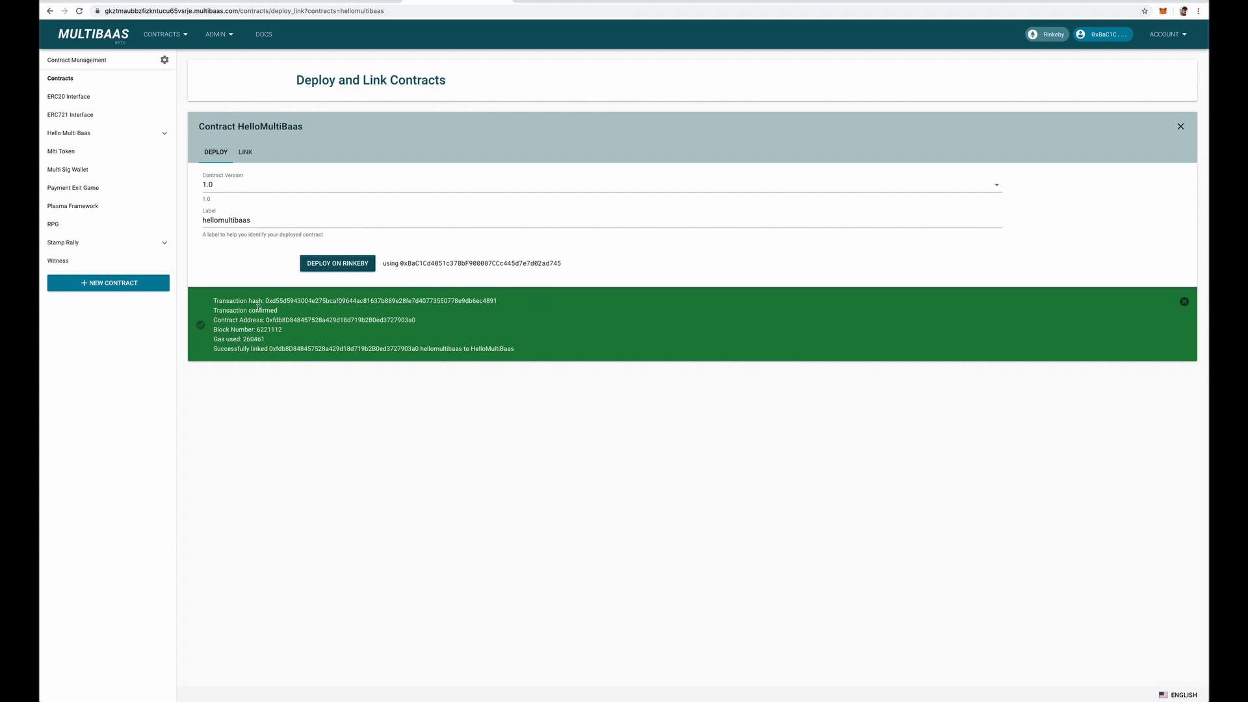
Open the deployed hellomultibaas instance under Hello Multi Baas and examine its owner address and phrase.
{"action": "left_click", "coordinate": [102, 133]}
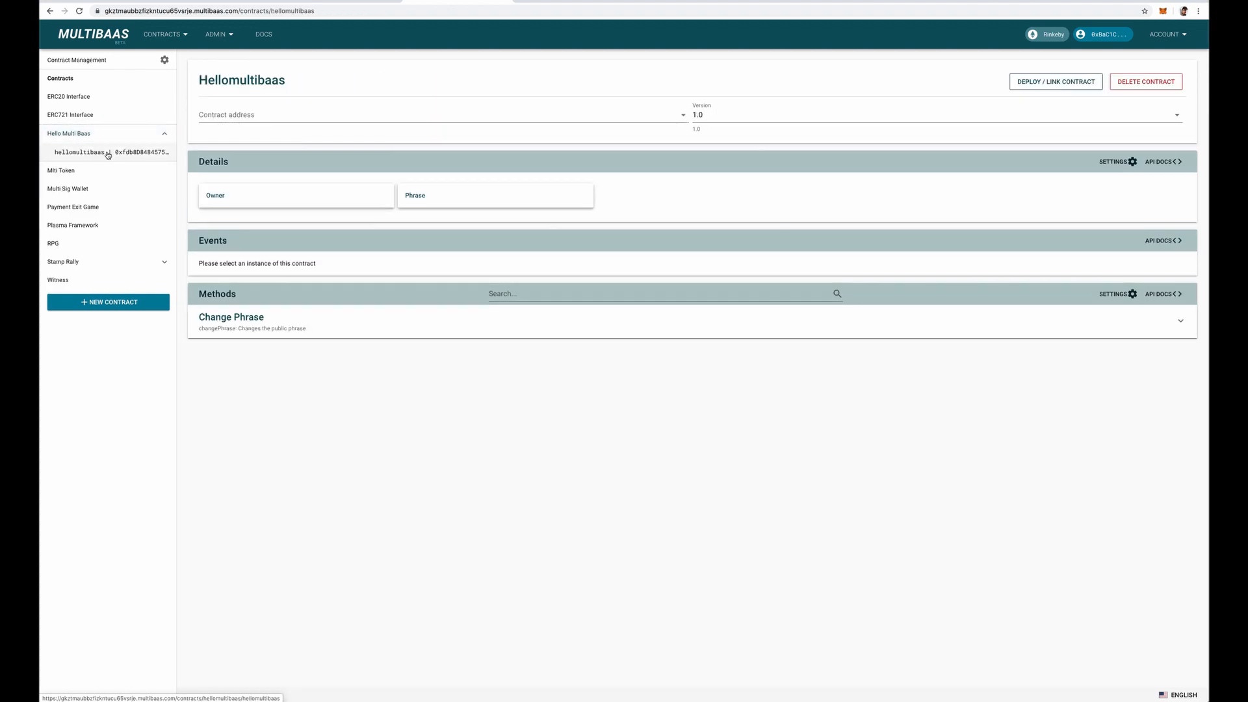
{"action": "left_click", "coordinate": [108, 153]}
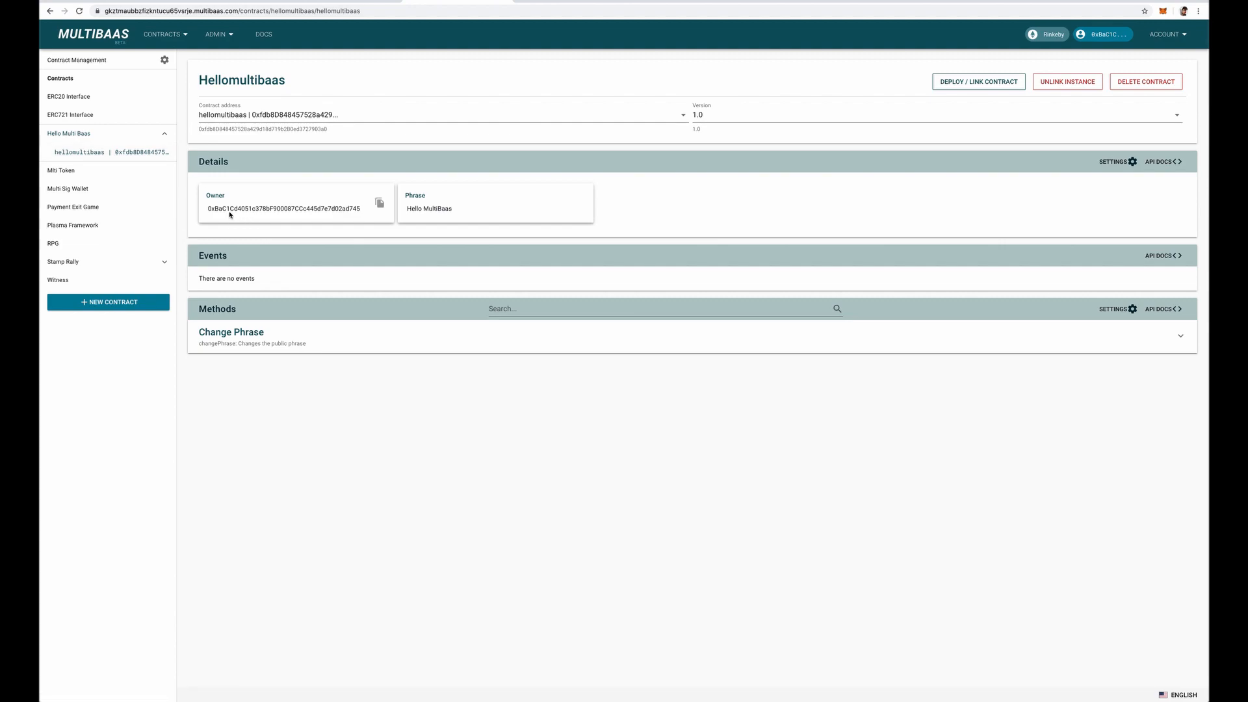
{"action": "left_click_drag", "start_coordinate": [207, 209], "coordinate": [353, 210]}
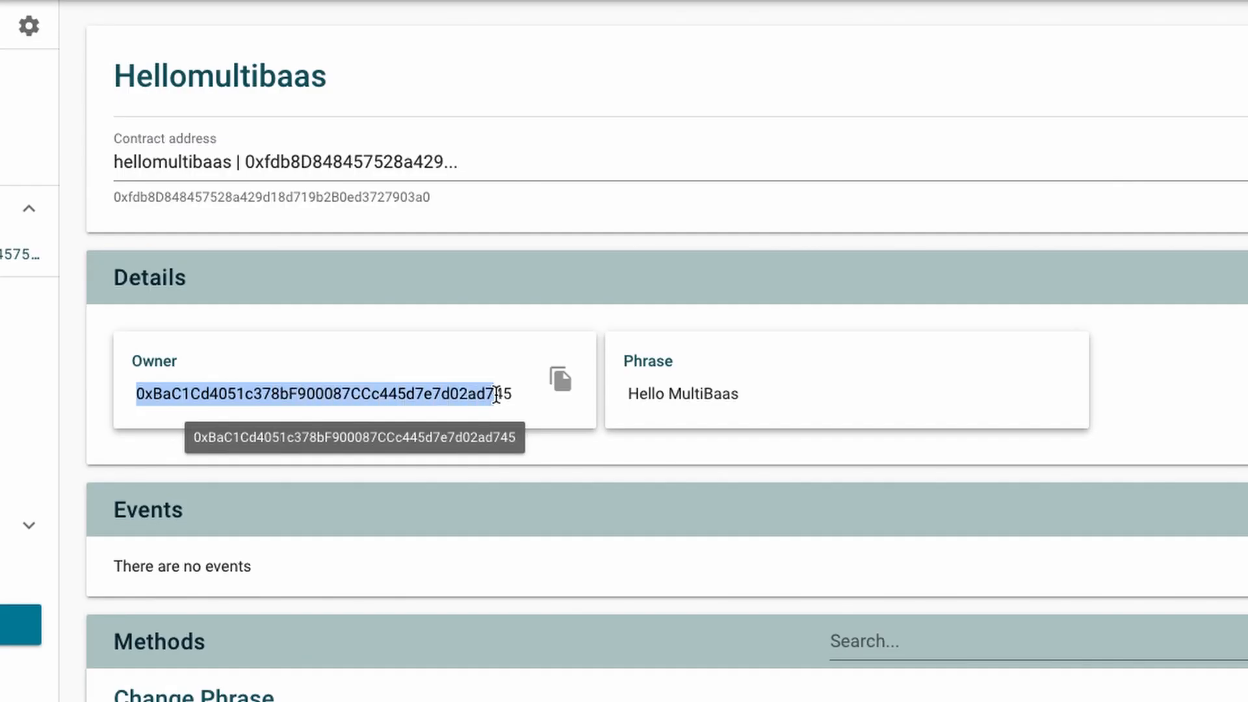
{"action": "left_click", "coordinate": [465, 394]}
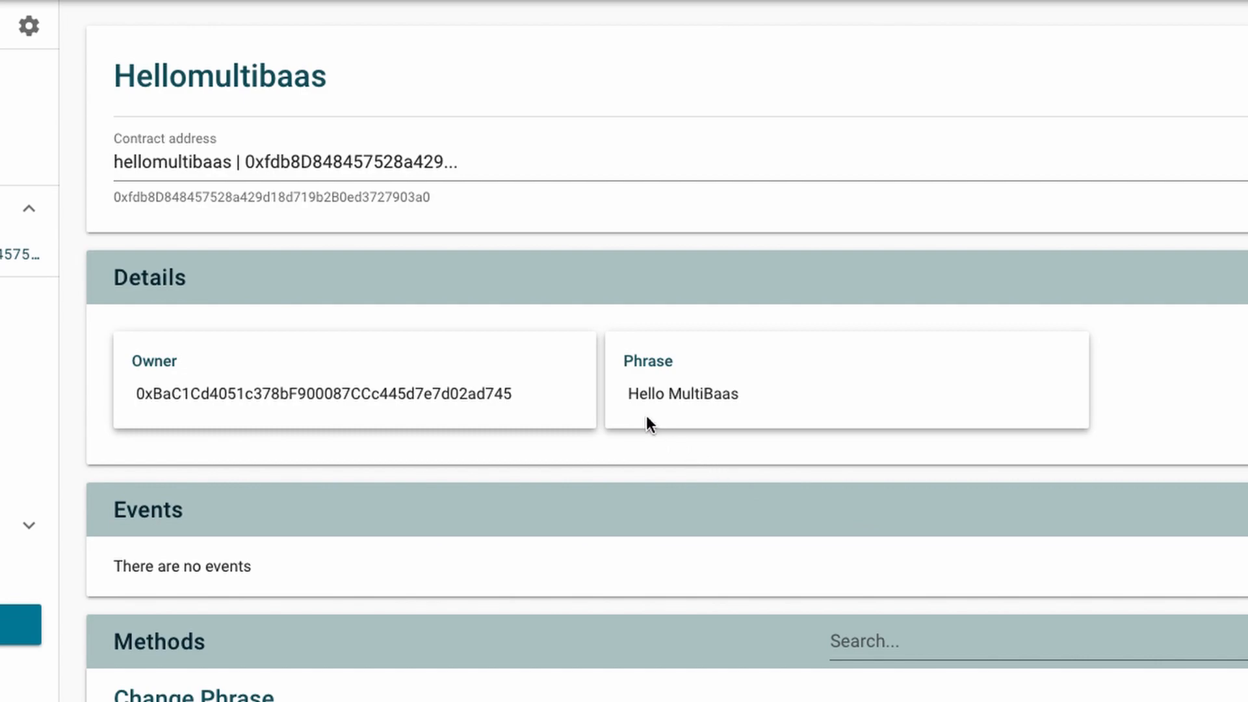
{"action": "left_click_drag", "start_coordinate": [639, 393], "coordinate": [749, 395]}
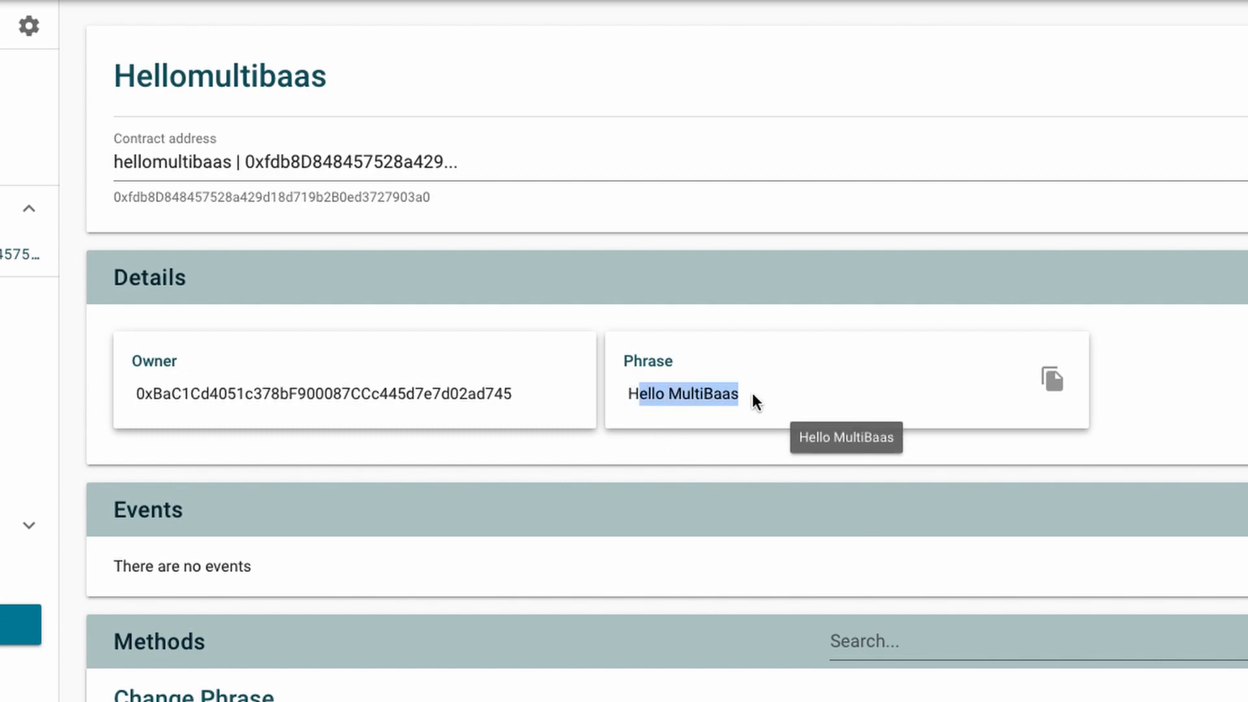
{"action": "left_click", "coordinate": [653, 394]}
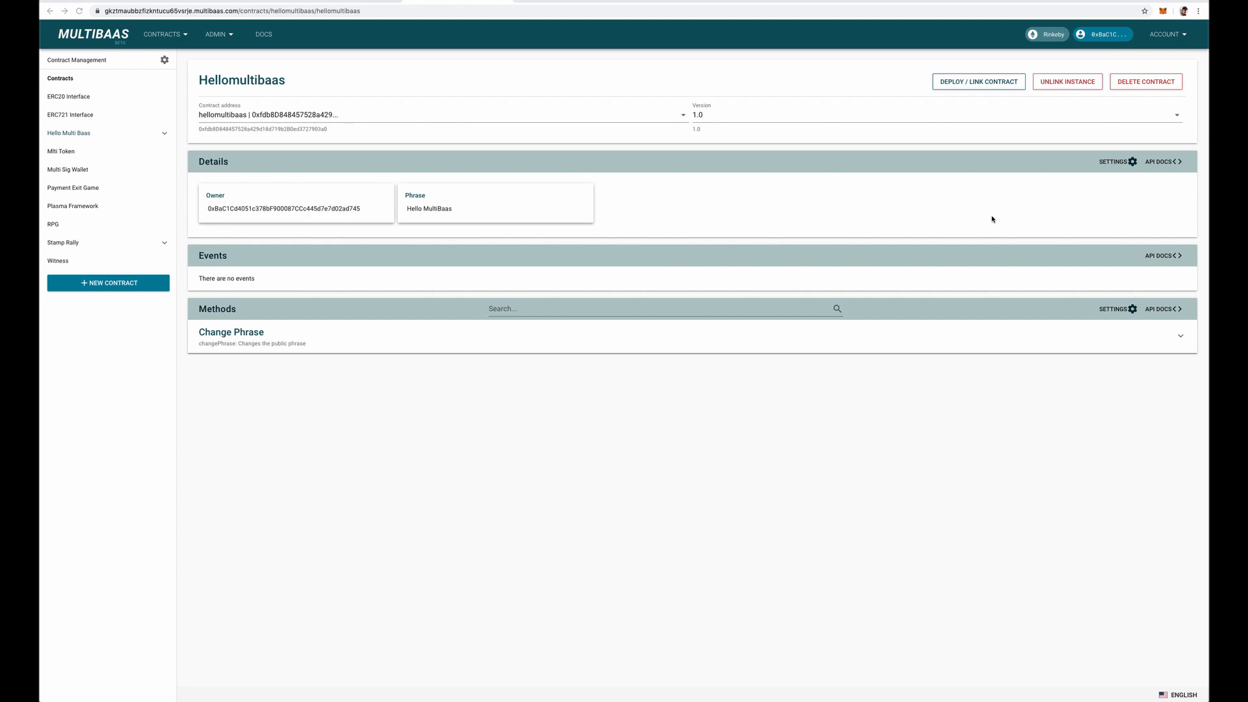
Show the API docs for the contract details and examine the Phrase sample command's authorization header, address label, contract label and method name.
{"action": "left_click", "coordinate": [1160, 162]}
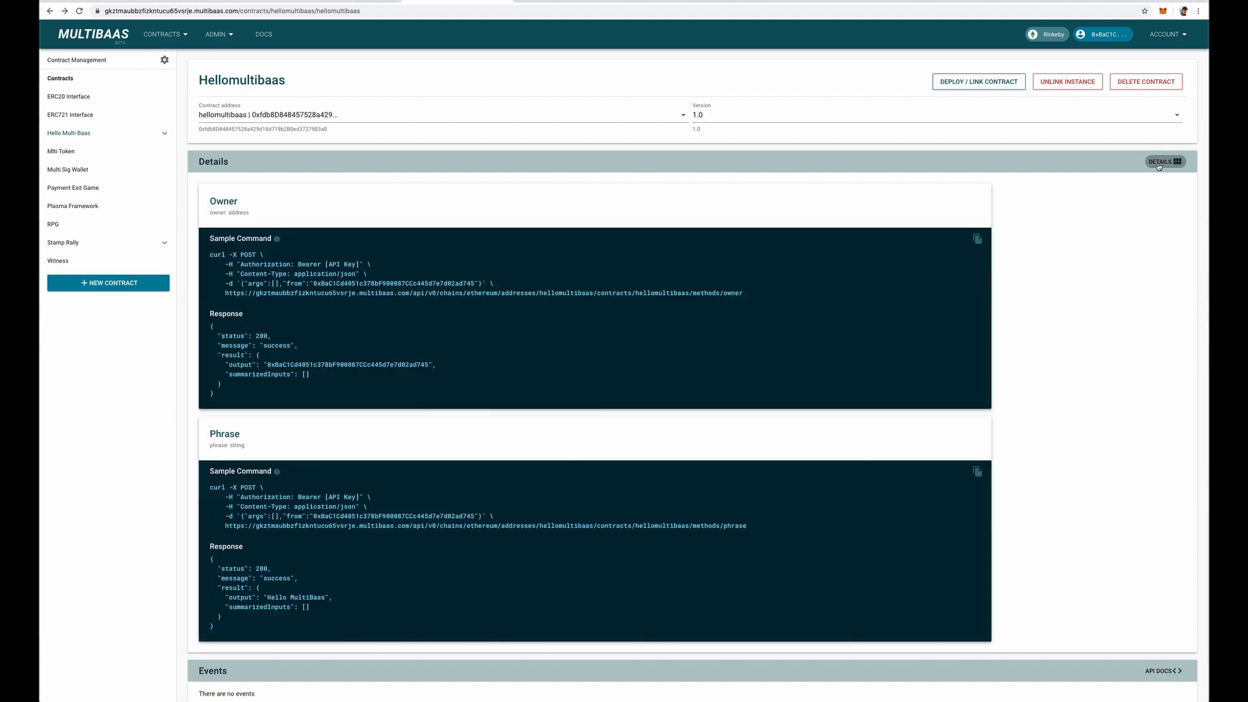
{"action": "scroll", "coordinate": [357, 338], "scroll_direction": "down", "scroll_amount": 3}
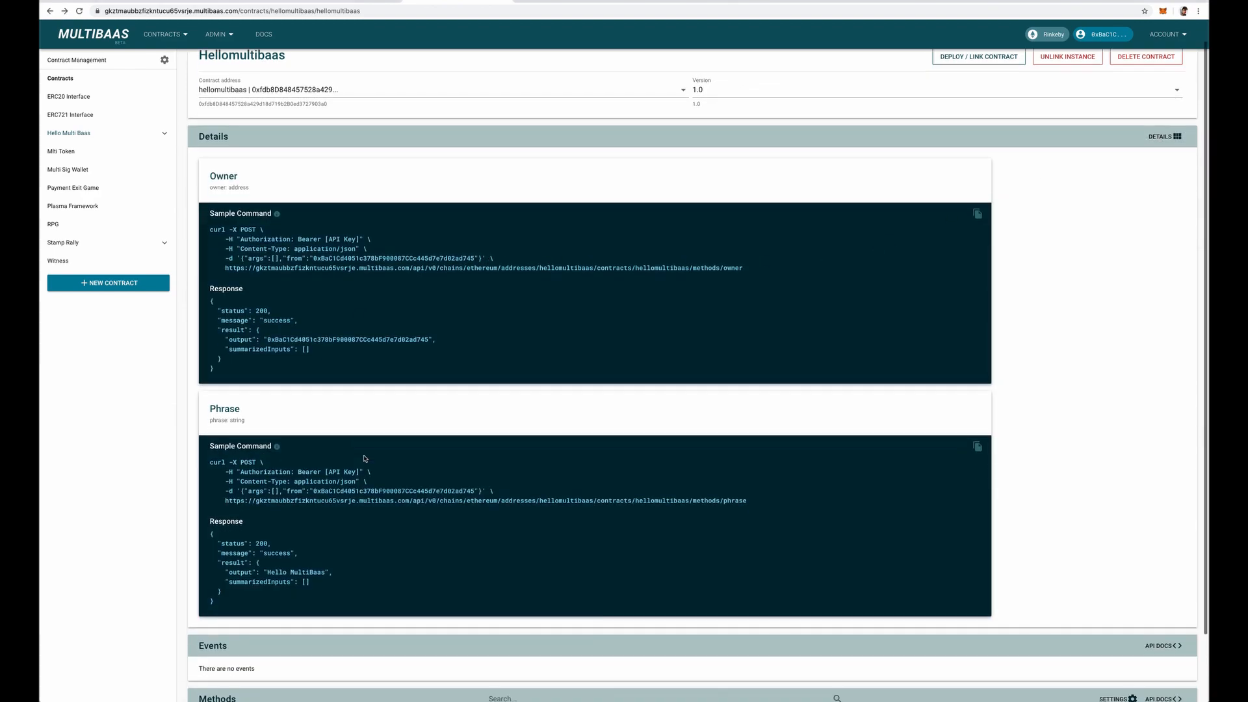
{"action": "left_click_drag", "start_coordinate": [210, 346], "coordinate": [243, 348]}
{"action": "left_click", "coordinate": [245, 348]}
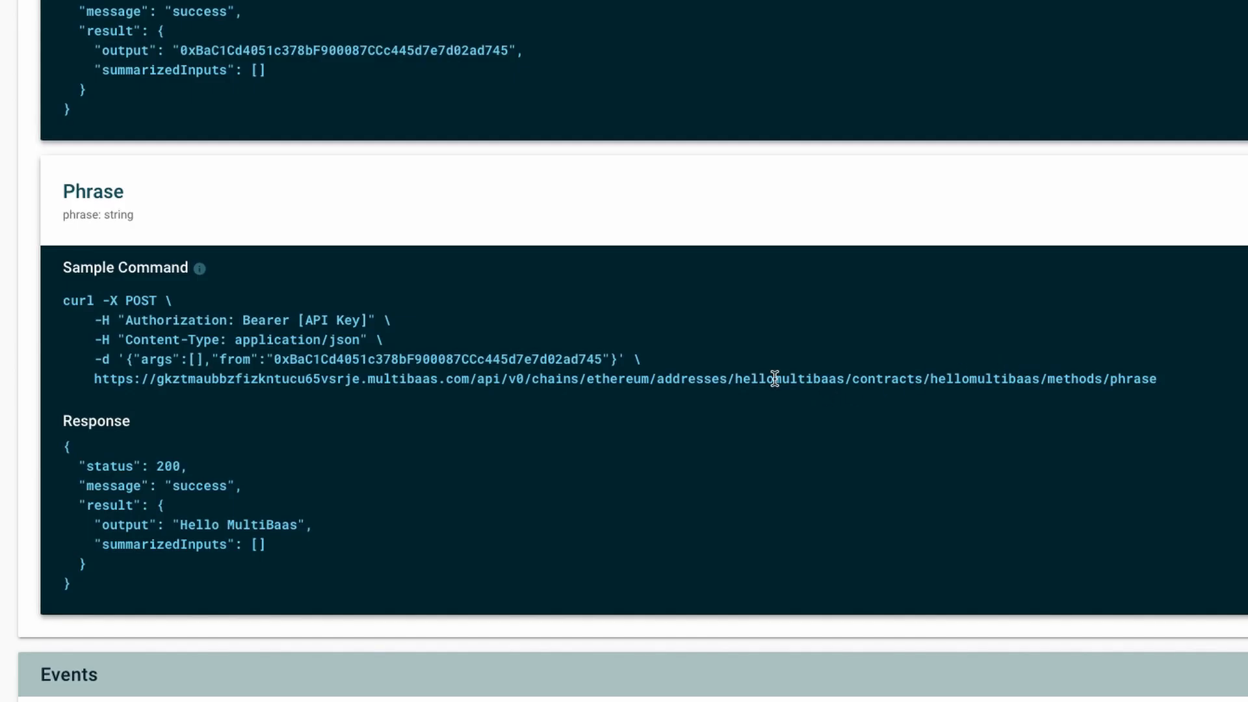
{"action": "double_click", "coordinate": [774, 379]}
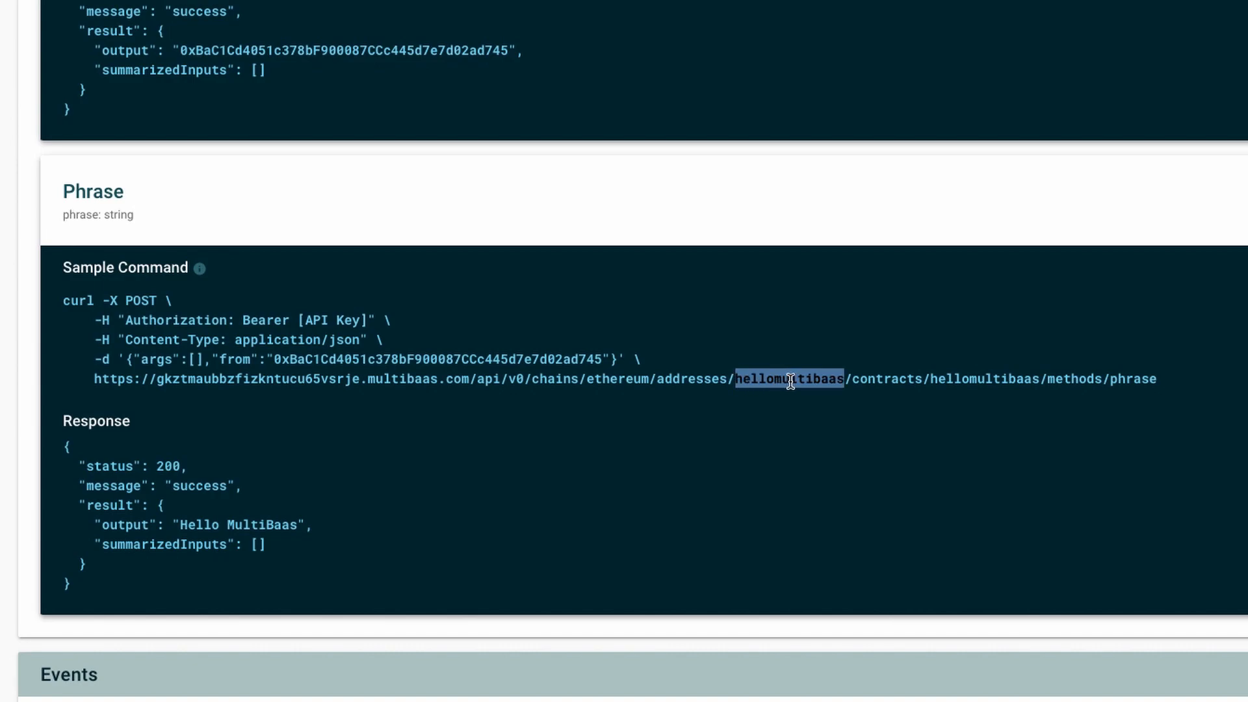
{"action": "double_click", "coordinate": [979, 379]}
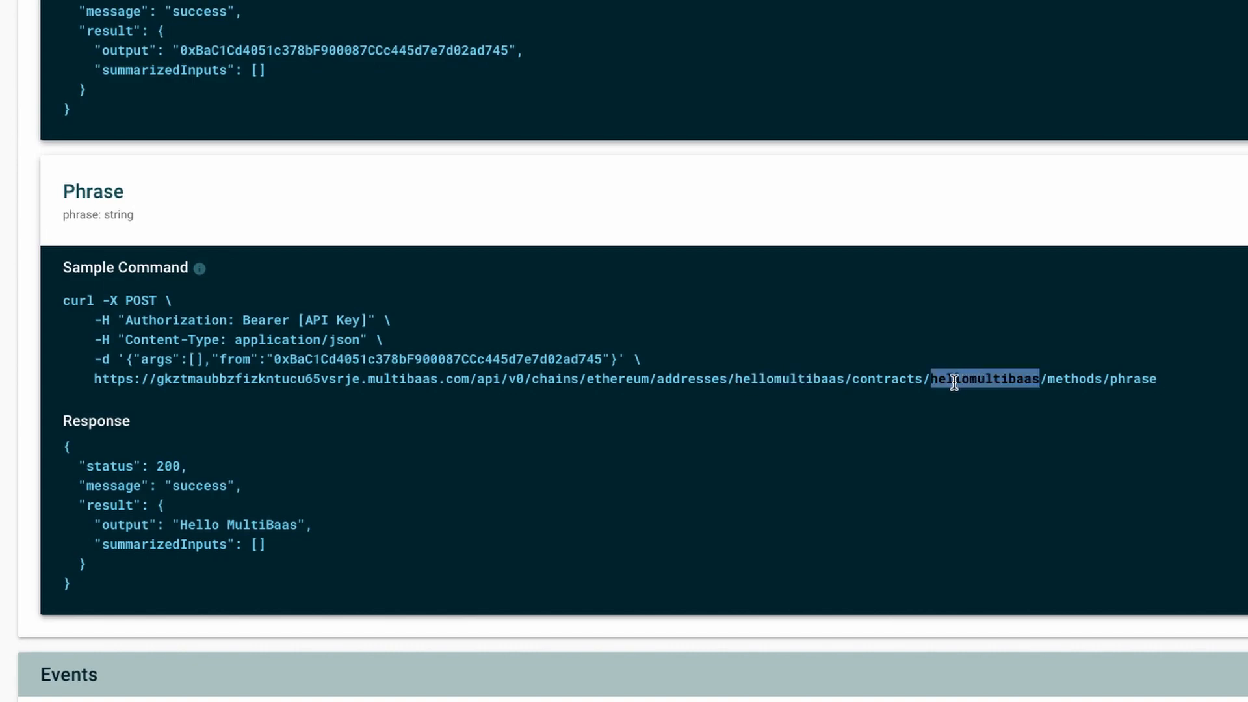
{"action": "double_click", "coordinate": [1134, 380]}
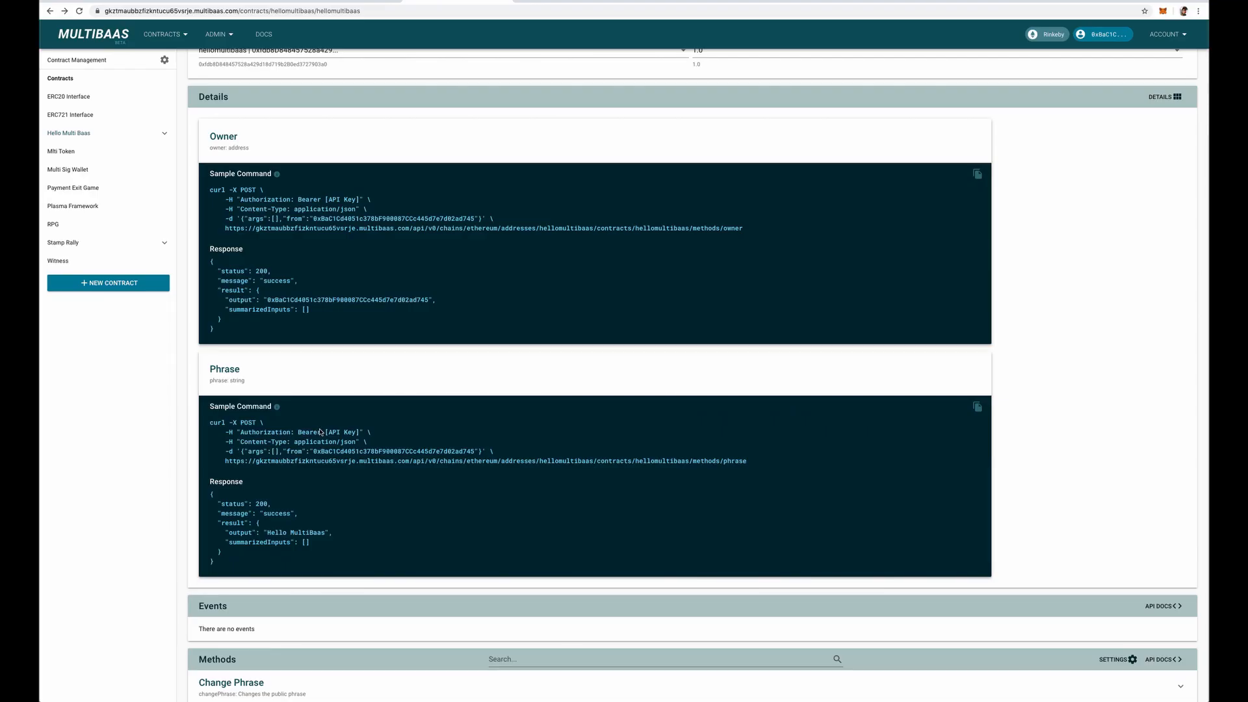
{"action": "left_click_drag", "start_coordinate": [325, 432], "coordinate": [364, 432]}
{"action": "left_click", "coordinate": [362, 435]}
Generate a new MultiBaas API key with the label "test".
{"action": "left_click", "coordinate": [1169, 39]}
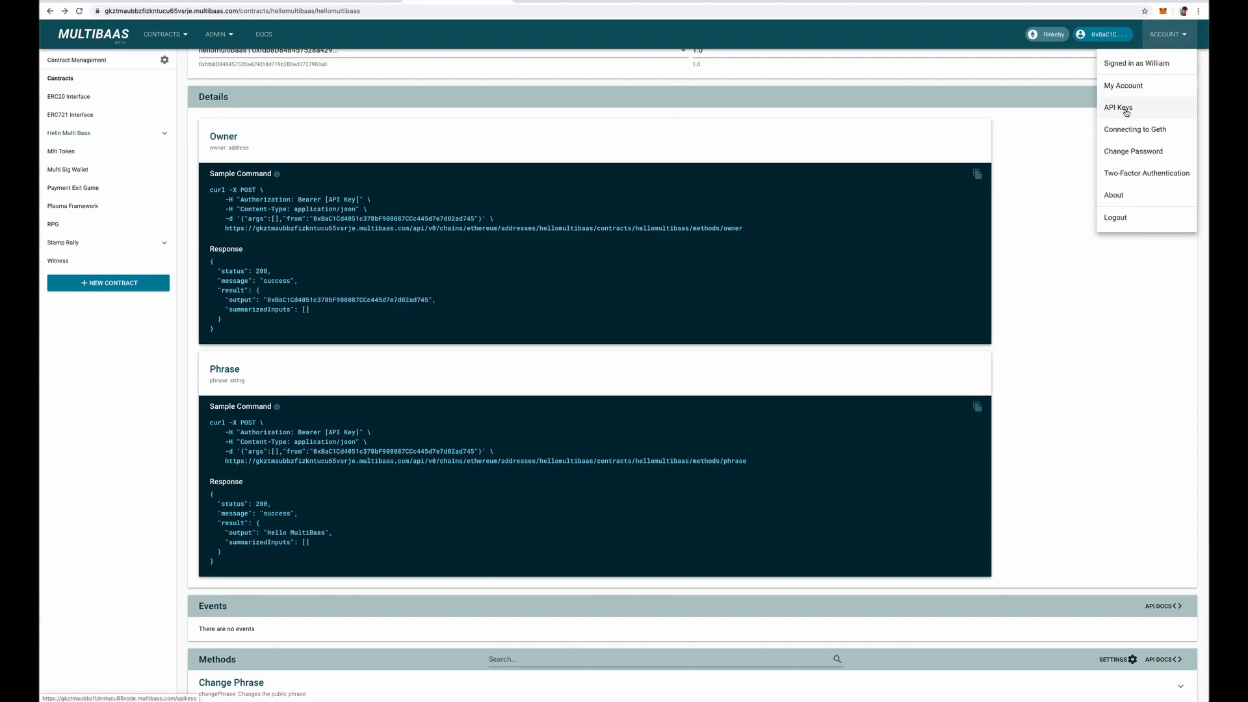
{"action": "left_click", "coordinate": [1125, 109]}
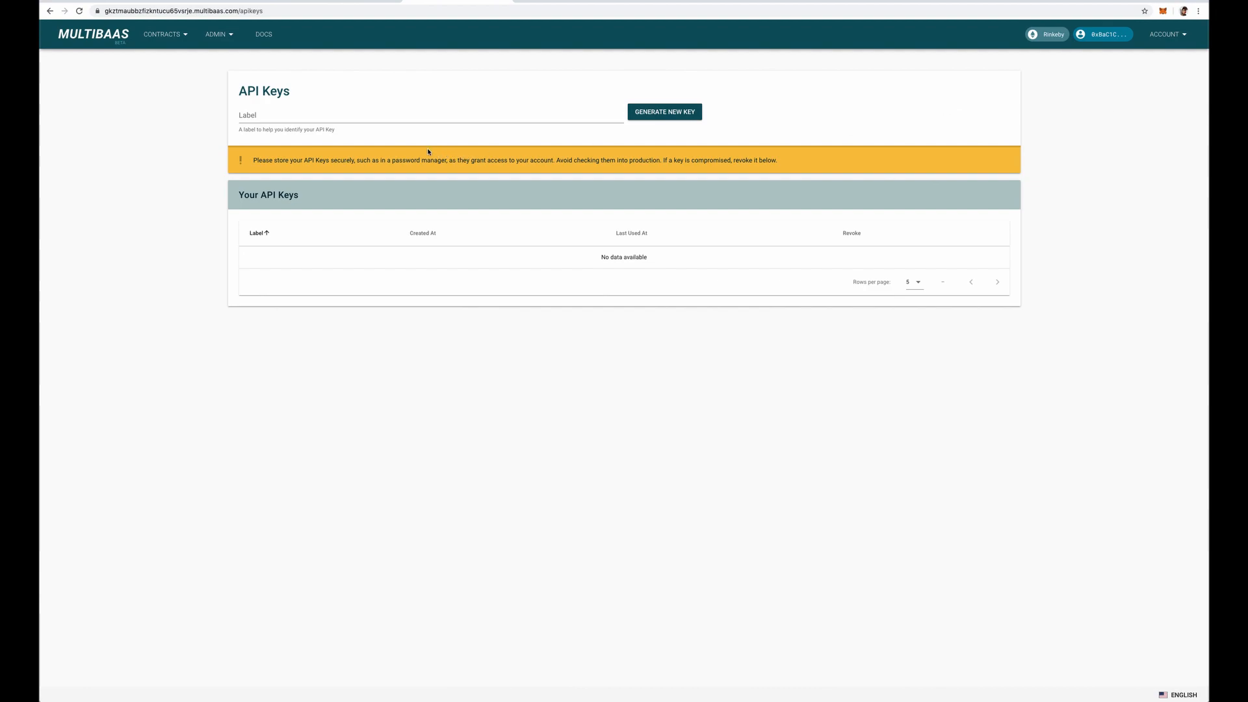
{"action": "left_click", "coordinate": [394, 120]}
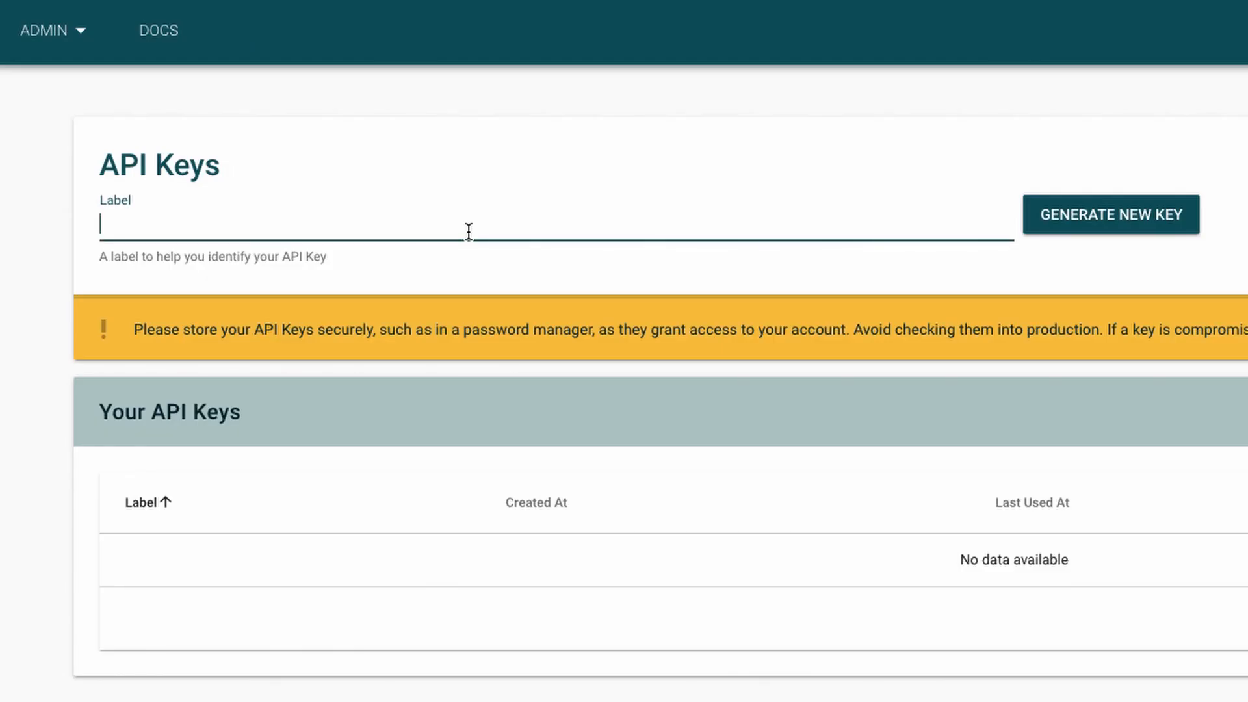
{"action": "type", "text": "test"}
{"action": "left_click", "coordinate": [1152, 220]}
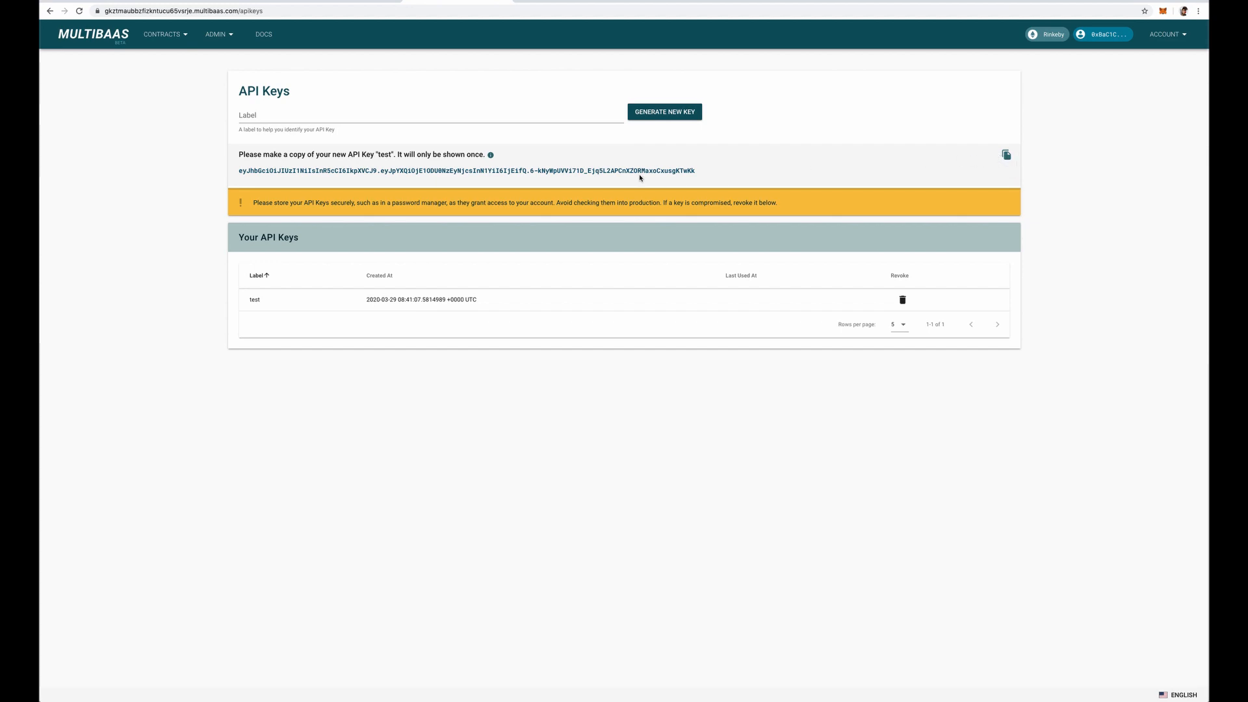
Switch to Postman, create a new request with Bearer Token authorization, and paste the MultiBaas API key as its token.
{"action": "key", "text": "super+Tab"}
{"action": "key", "text": "super+Tab"}
{"action": "key", "text": "super+Tab"}
{"action": "key", "text": "super+Tab"}
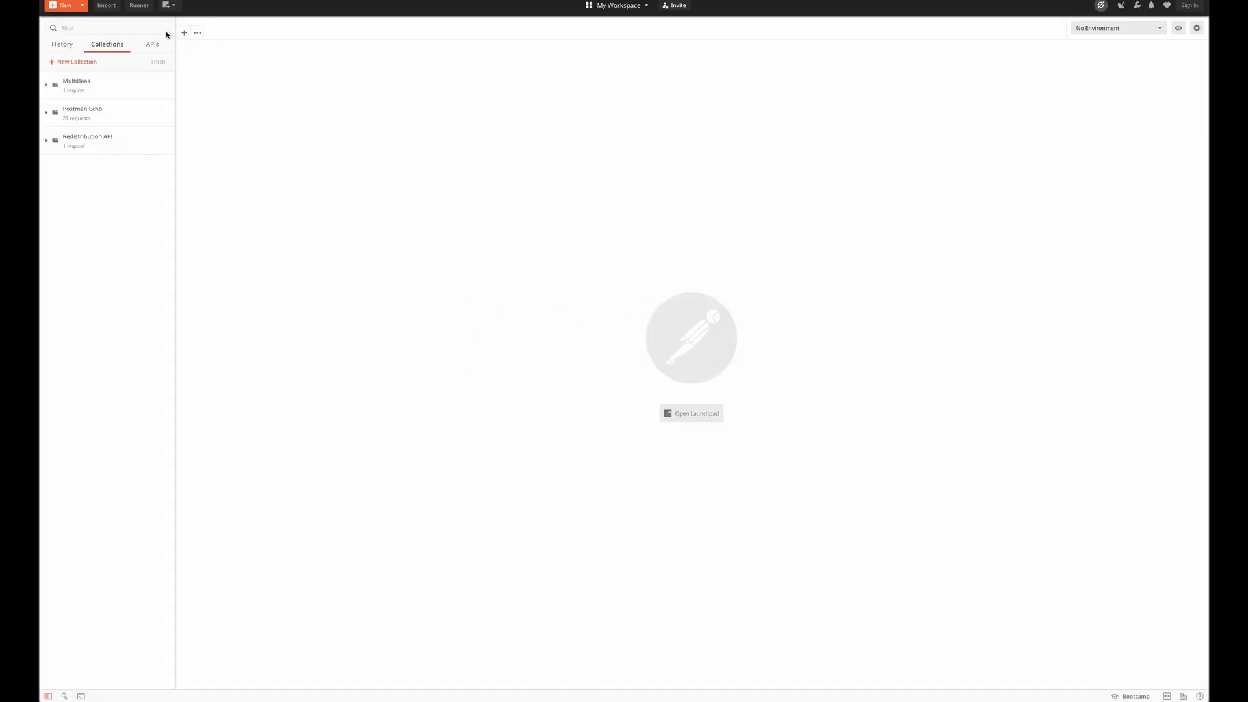
{"action": "left_click", "coordinate": [185, 34]}
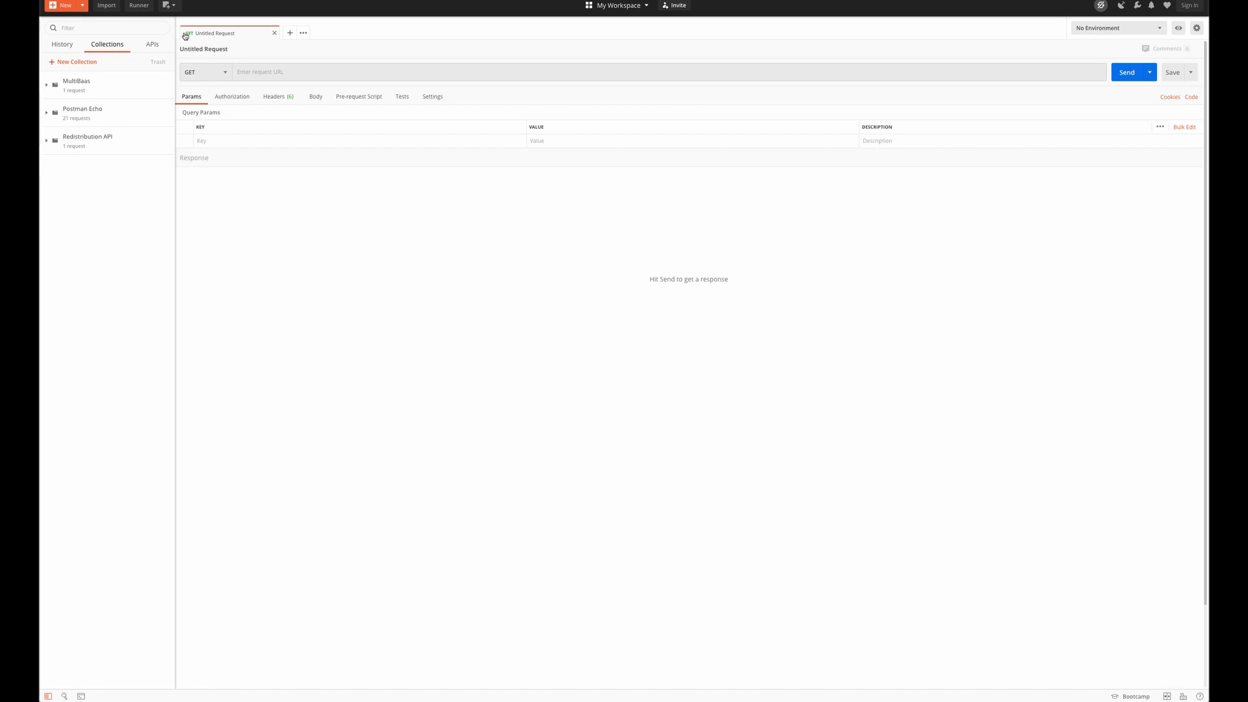
{"action": "left_click", "coordinate": [232, 96]}
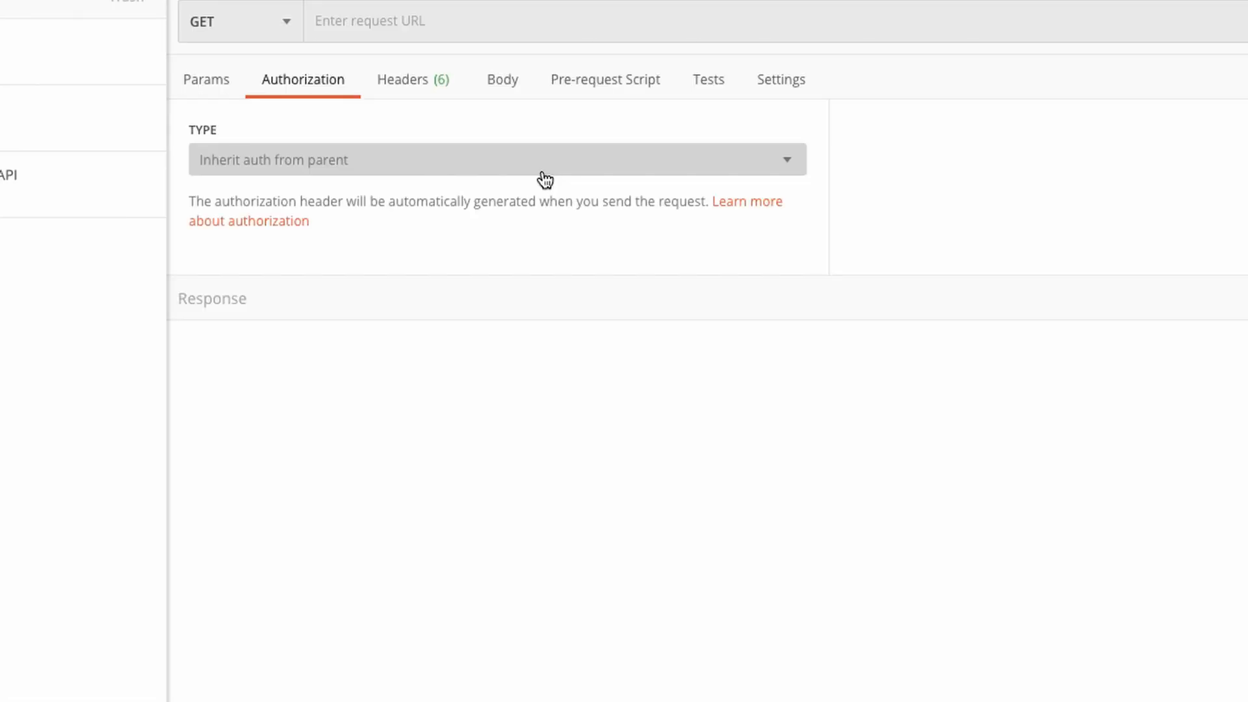
{"action": "left_click", "coordinate": [548, 172]}
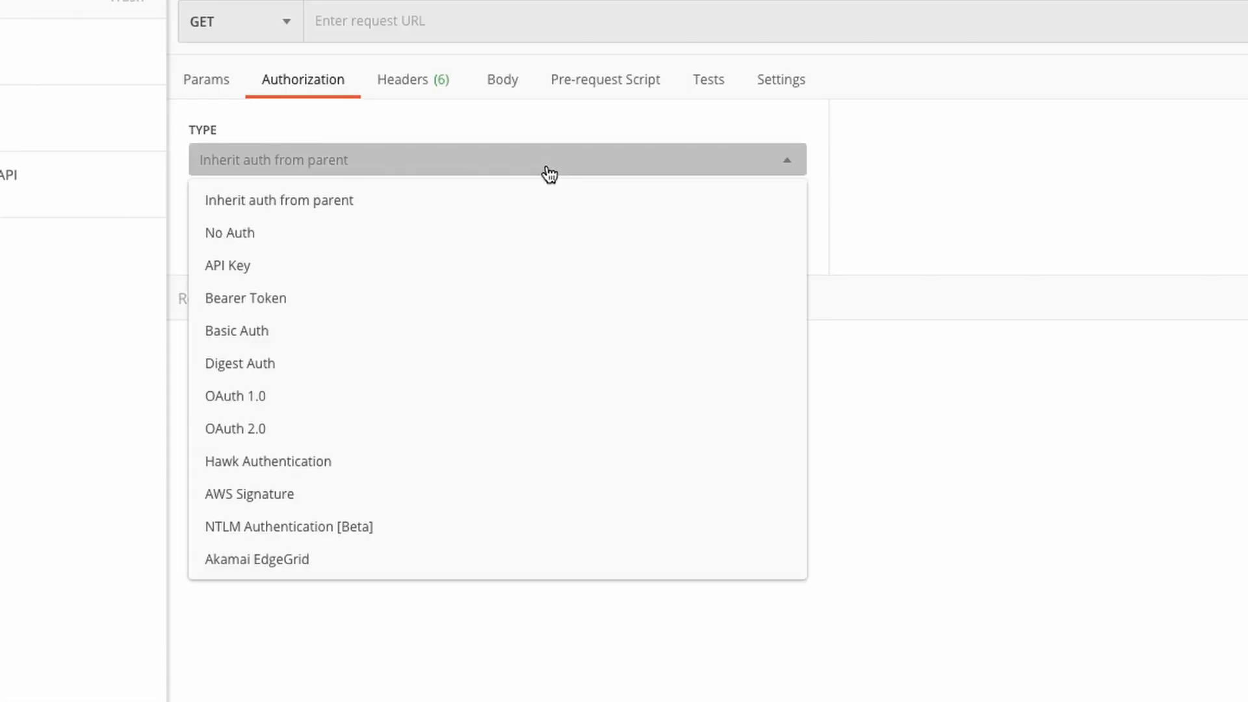
{"action": "left_click", "coordinate": [426, 298]}
{"action": "left_click", "coordinate": [733, 146]}
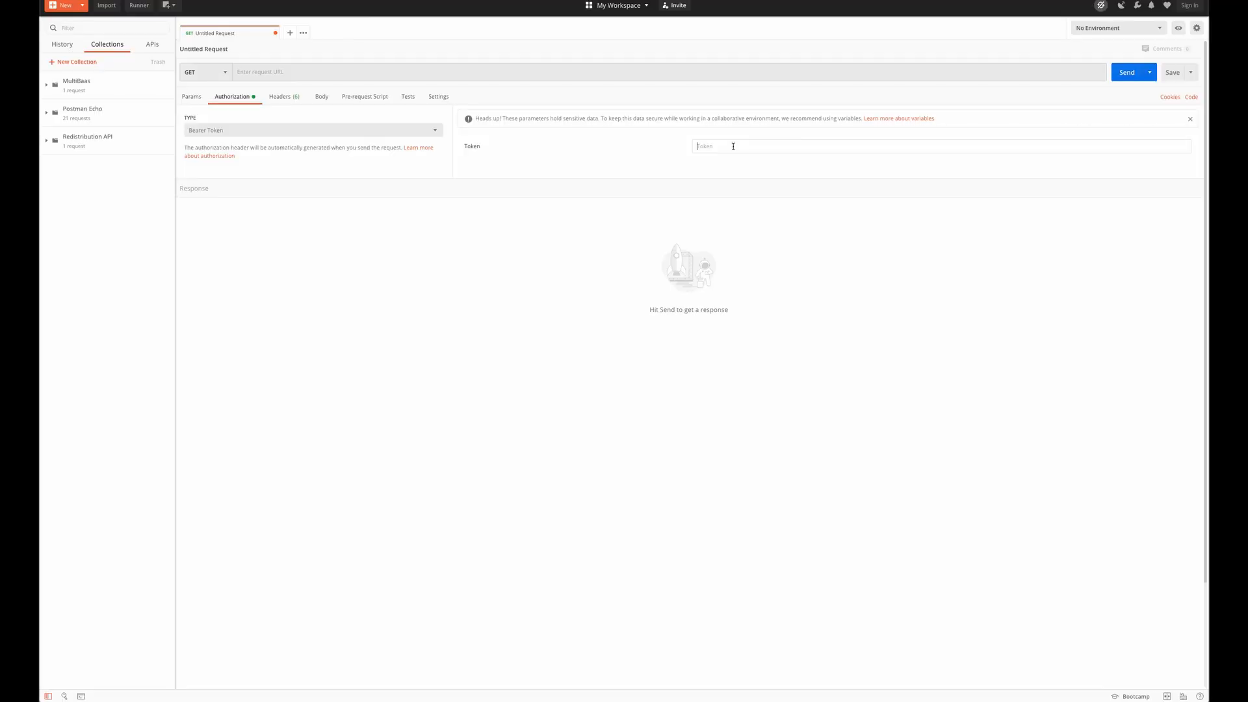
{"action": "key", "text": "ctrl+v"}
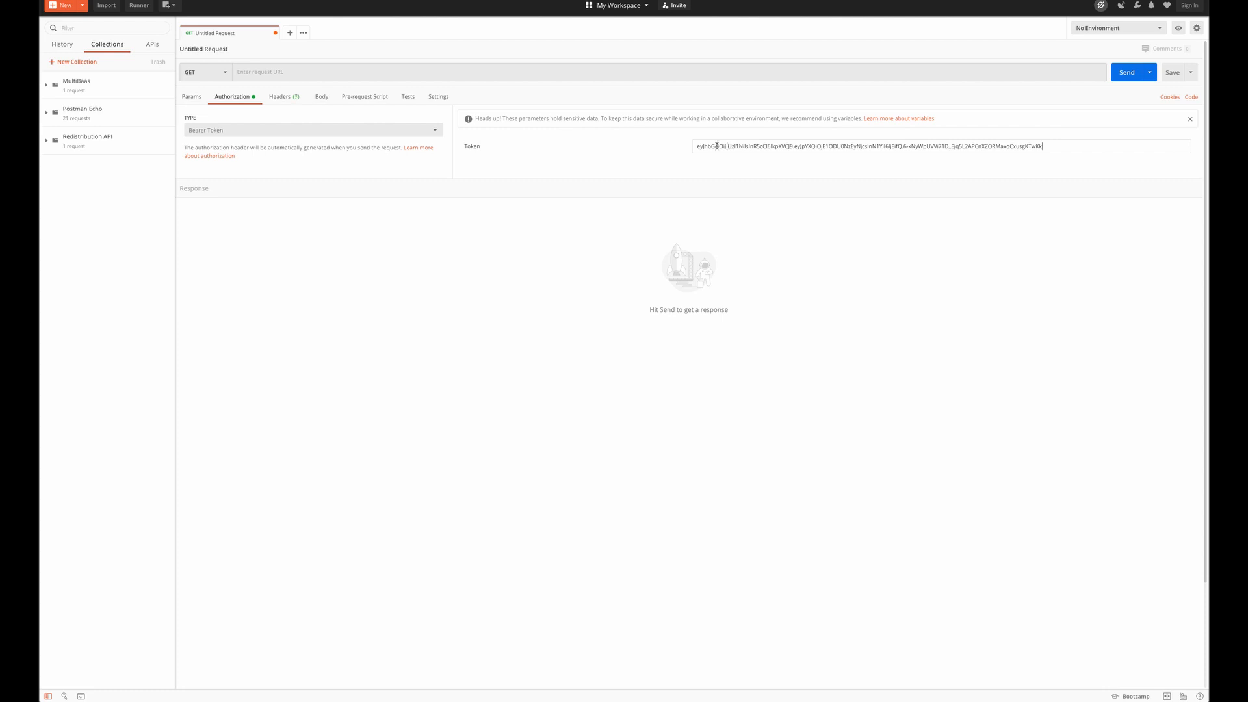
Switch to MultiBaas and show the API docs for the details of the hellomultibaas instance under Hello Multi Baas.
{"action": "left_click", "coordinate": [283, 72]}
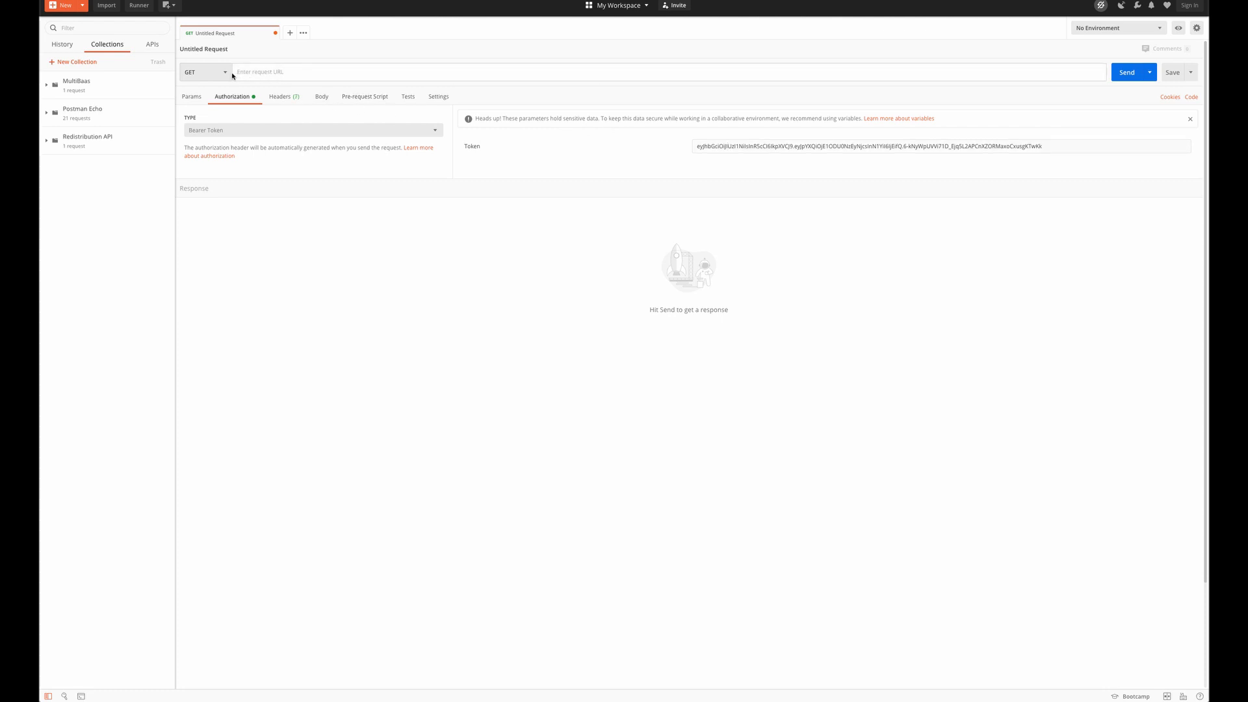
{"action": "key", "text": "super+Tab"}
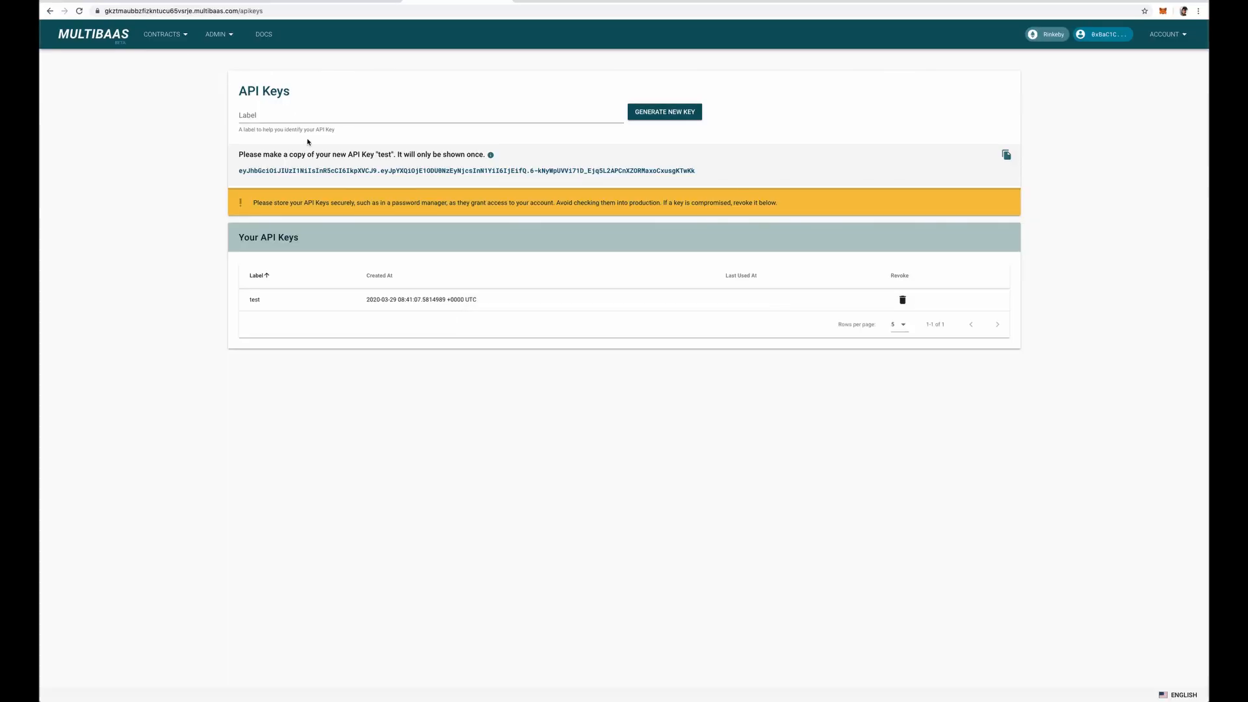
{"action": "left_click", "coordinate": [162, 39]}
{"action": "left_click", "coordinate": [157, 62]}
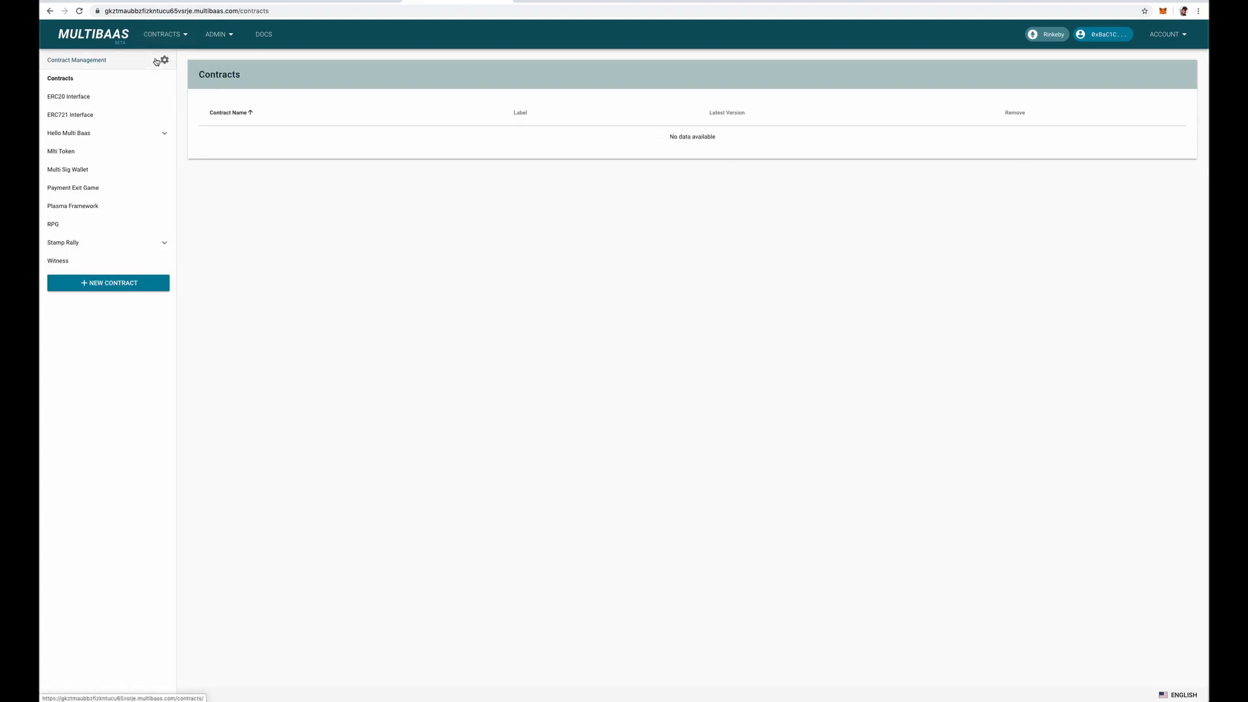
{"action": "left_click", "coordinate": [86, 134]}
{"action": "left_click", "coordinate": [89, 151]}
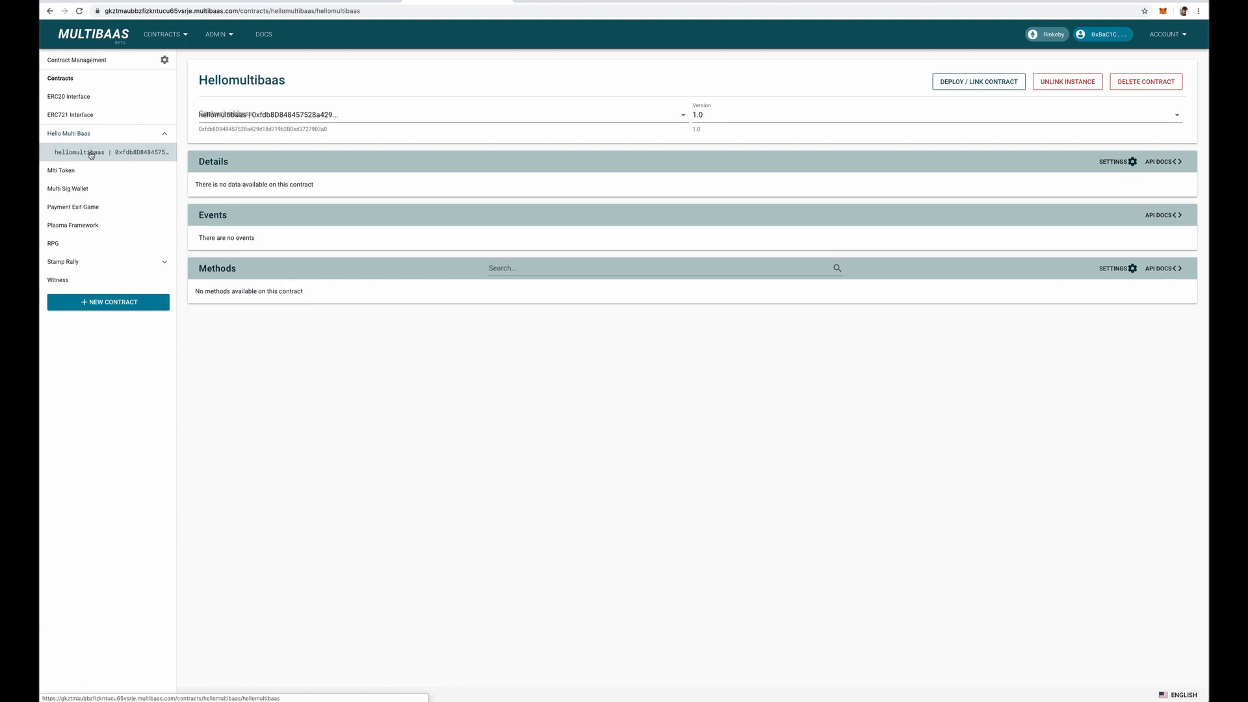
{"action": "left_click", "coordinate": [1162, 162]}
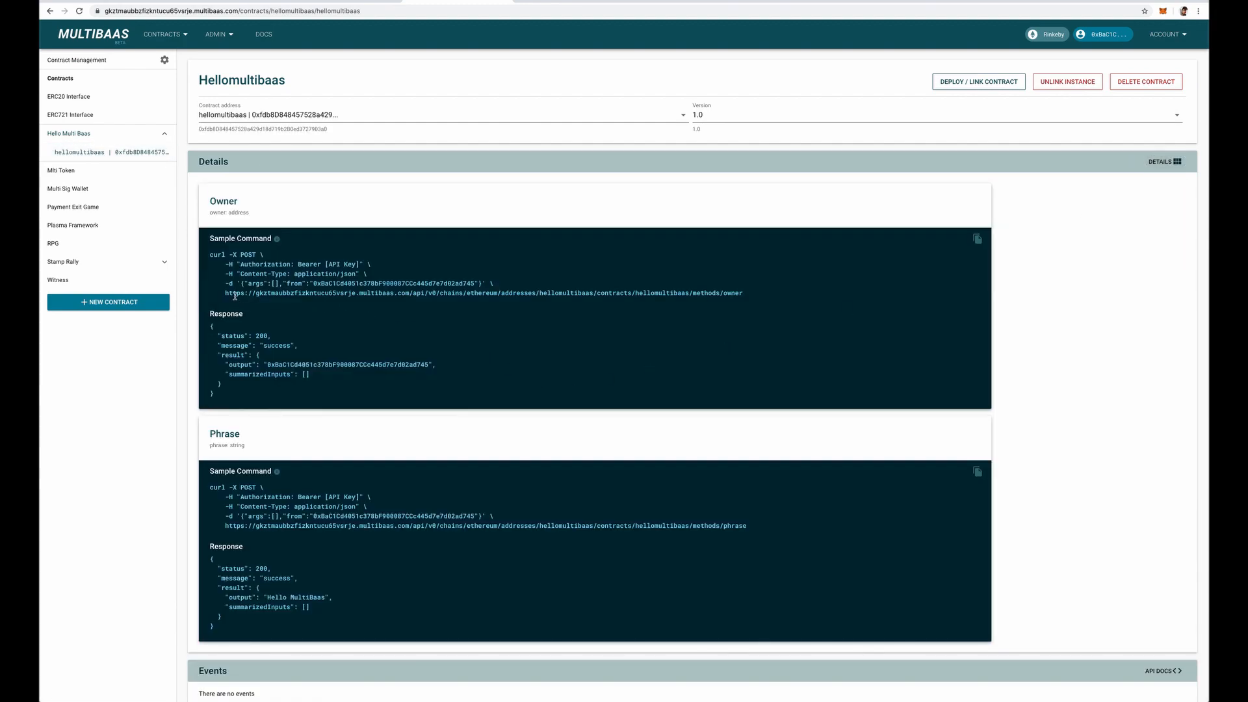
Copy the endpoint URL from the Phrase sample command and paste it as the request URL in Postman.
{"action": "scroll", "coordinate": [287, 446], "scroll_direction": "down", "scroll_amount": 1}
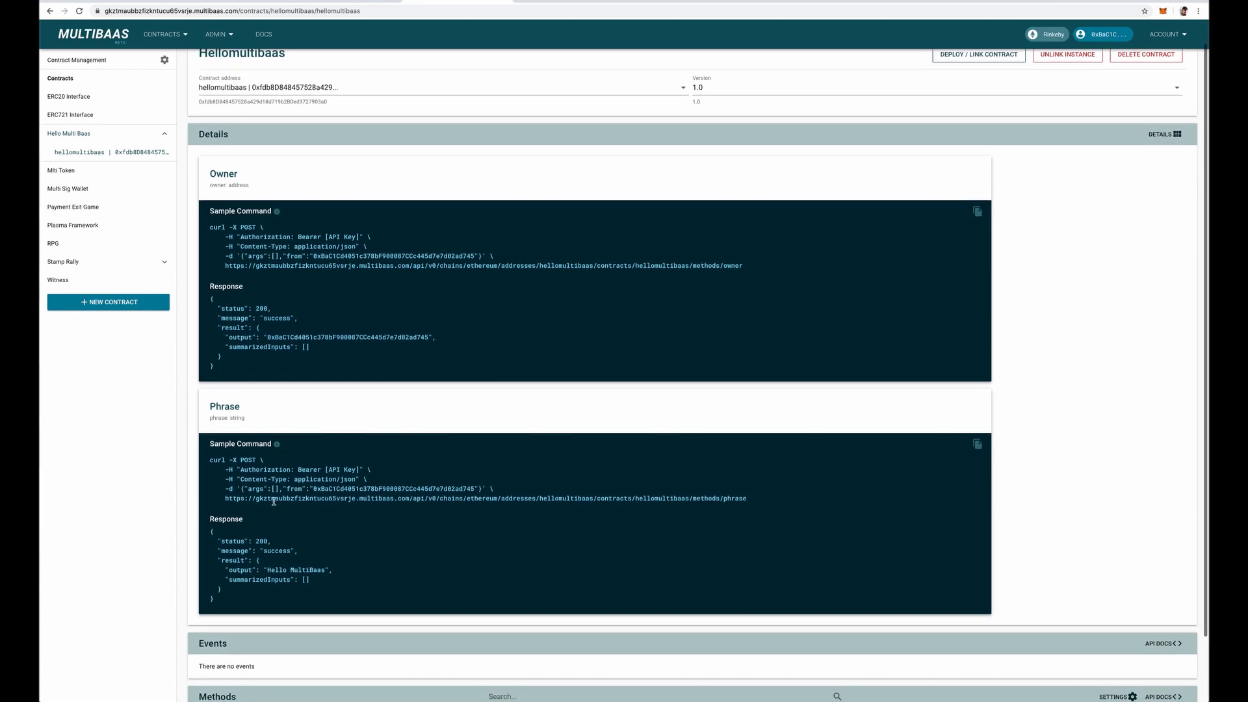
{"action": "double_click", "coordinate": [239, 499]}
{"action": "left_click_drag", "start_coordinate": [238, 498], "coordinate": [738, 508]}
{"action": "key", "text": "super+c"}
{"action": "key", "text": "super+Tab"}
{"action": "key", "text": "super+v"}
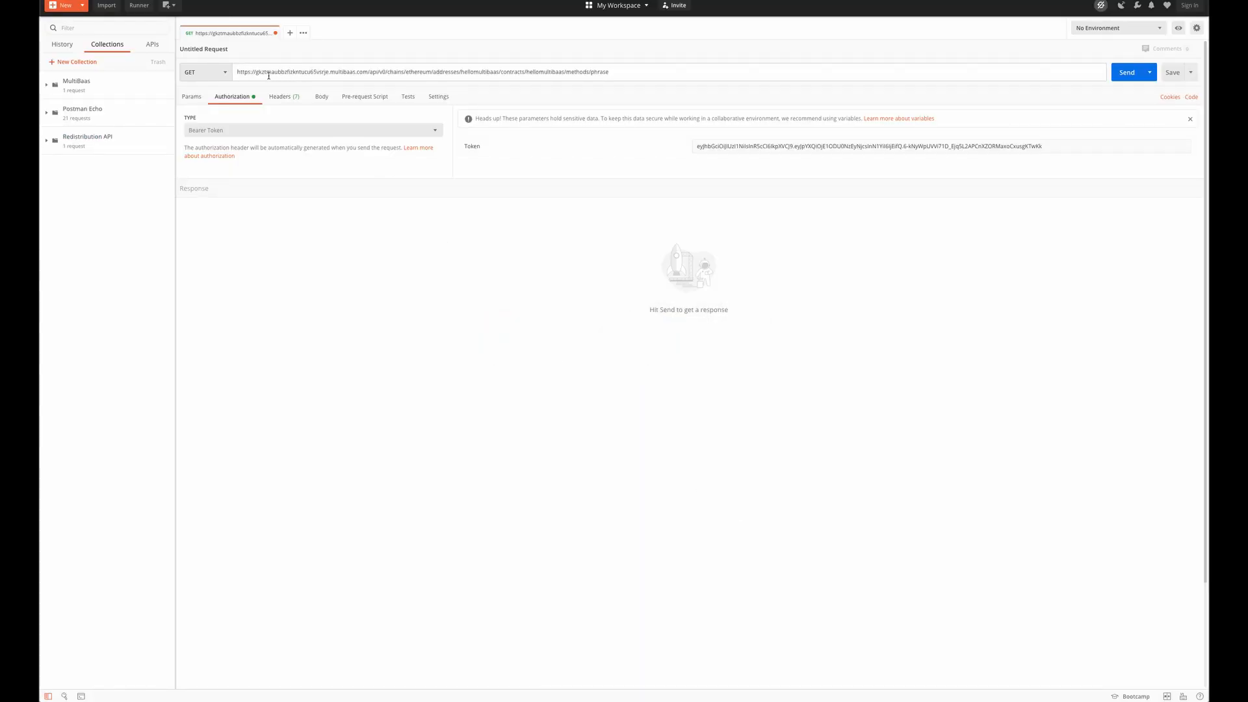
Check the HTTP method in the sample command, set the Postman request to POST without a body, send it and examine the output.
{"action": "key", "text": "super+Tab"}
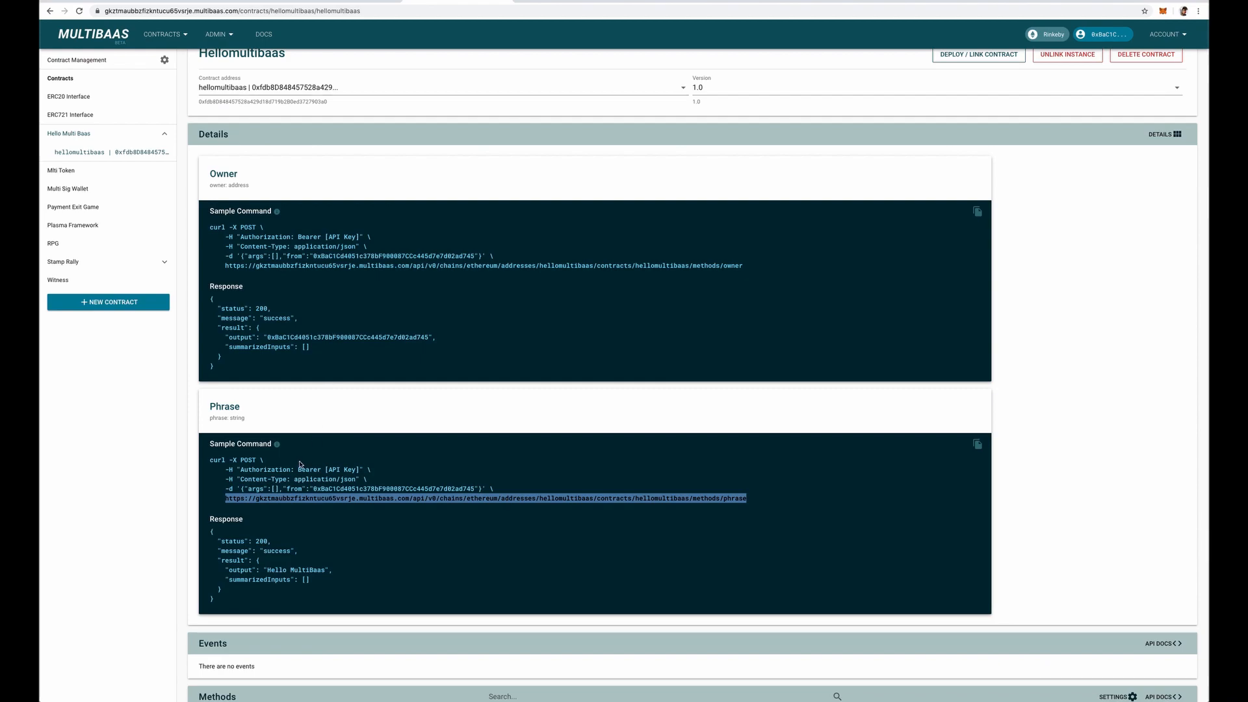
{"action": "key", "text": "super+Tab"}
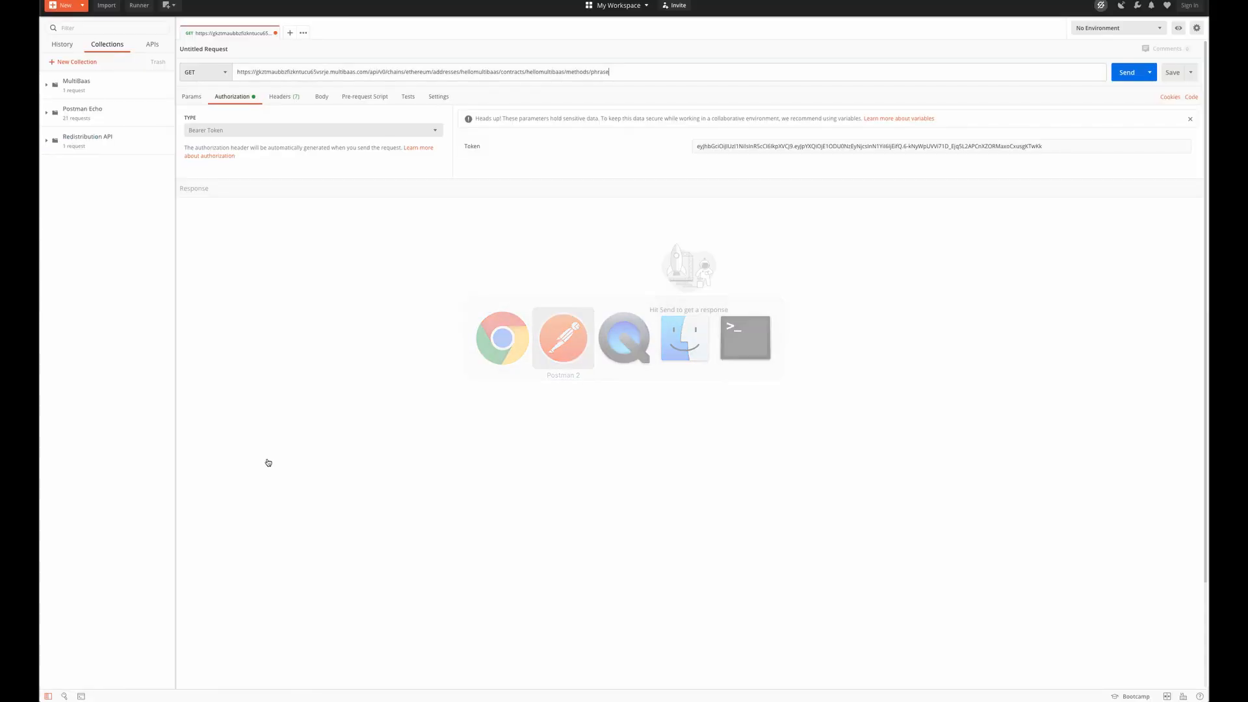
{"action": "left_click", "coordinate": [207, 72]}
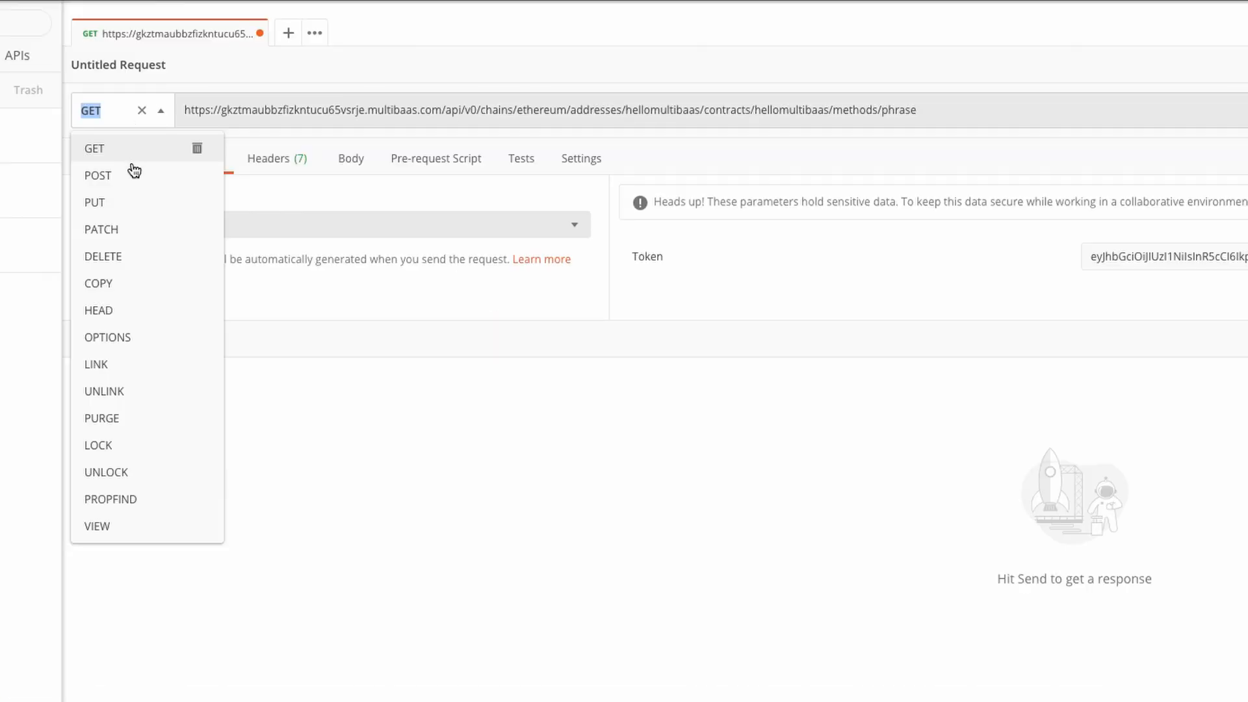
{"action": "left_click", "coordinate": [209, 103]}
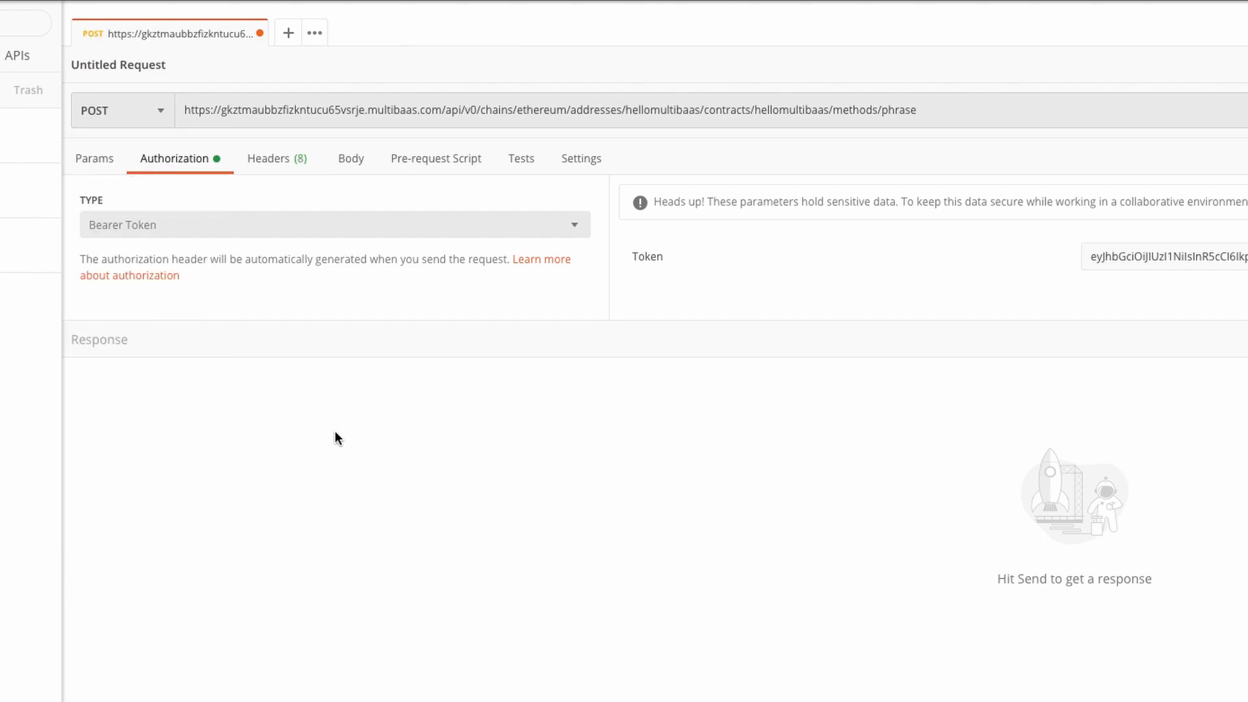
{"action": "left_click", "coordinate": [343, 170]}
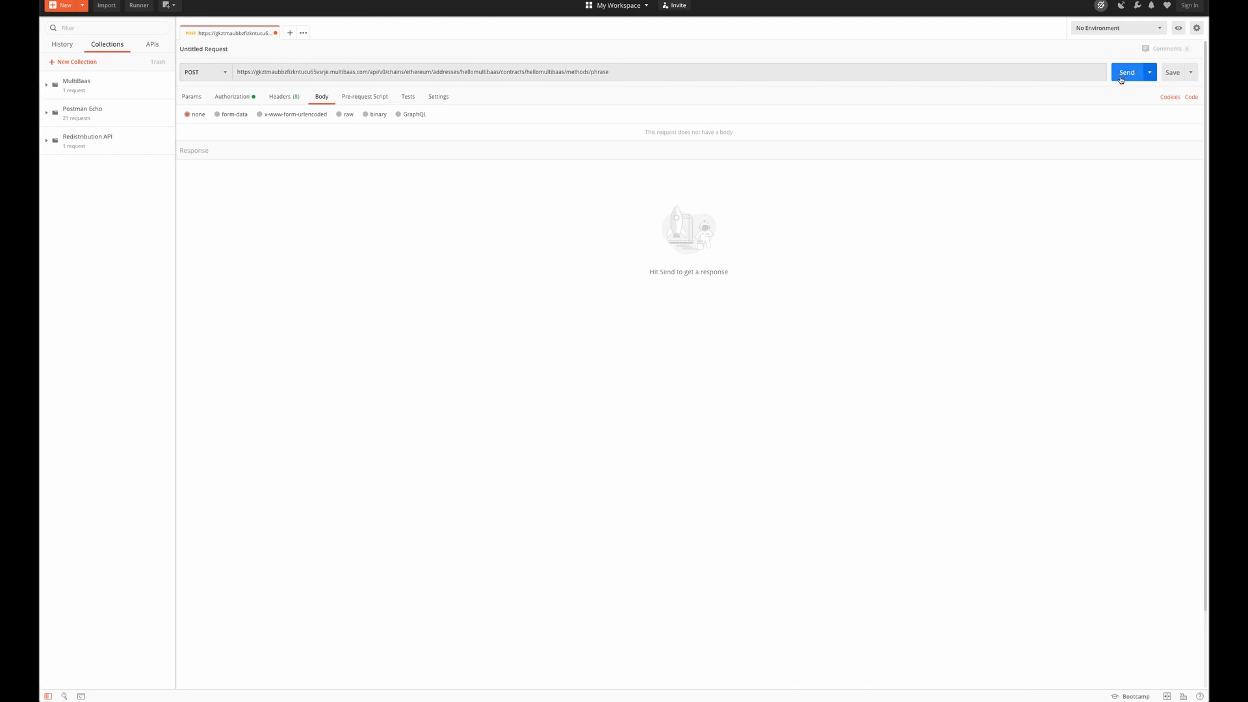
{"action": "left_click", "coordinate": [1124, 78]}
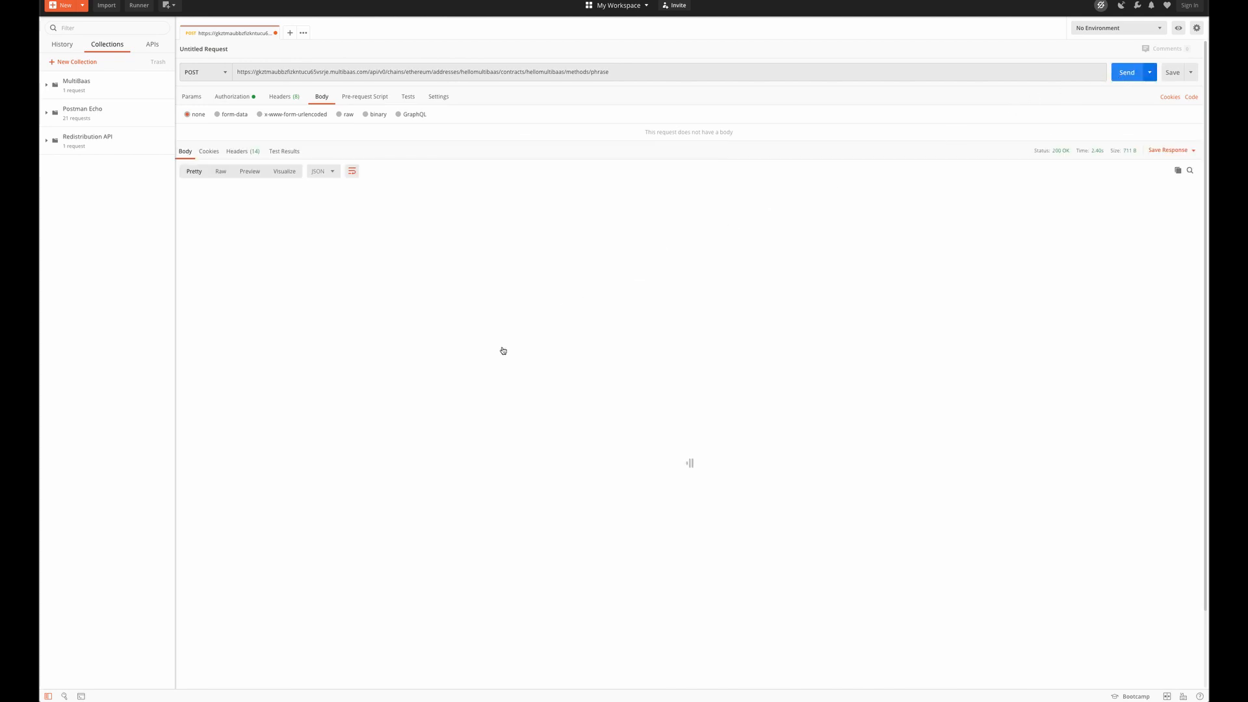
{"action": "left_click_drag", "start_coordinate": [257, 230], "coordinate": [353, 232]}
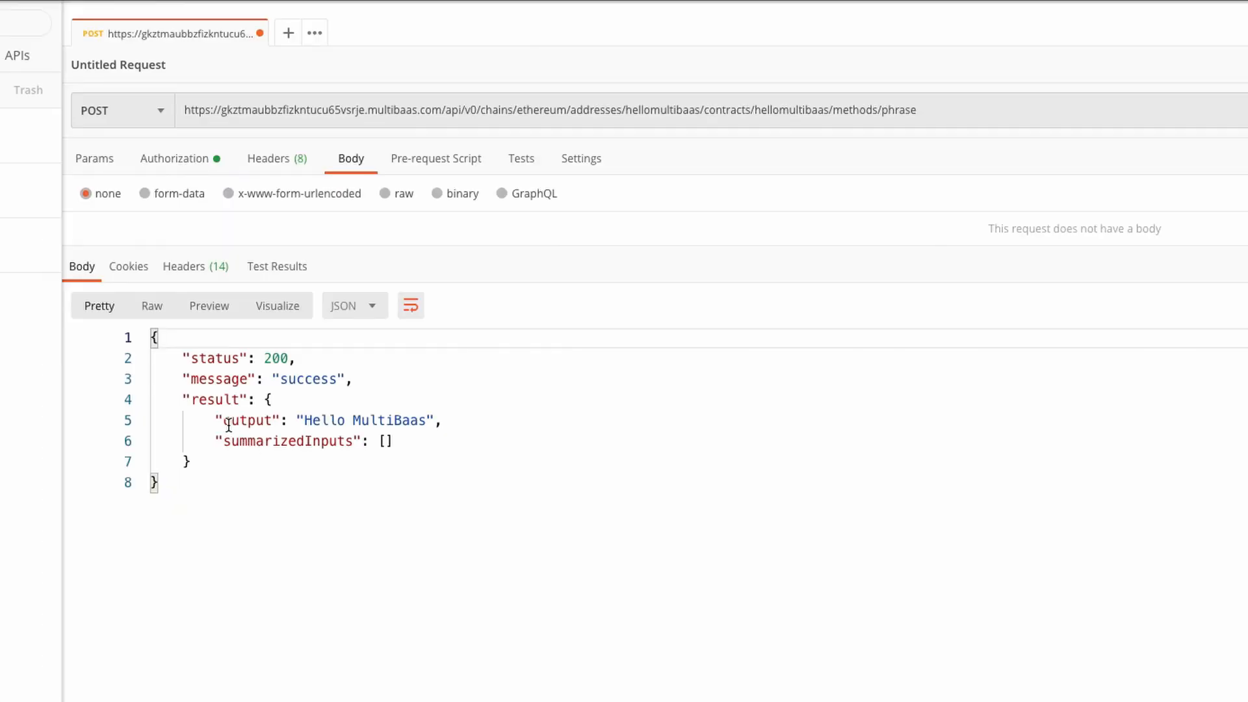
{"action": "left_click", "coordinate": [393, 422]}
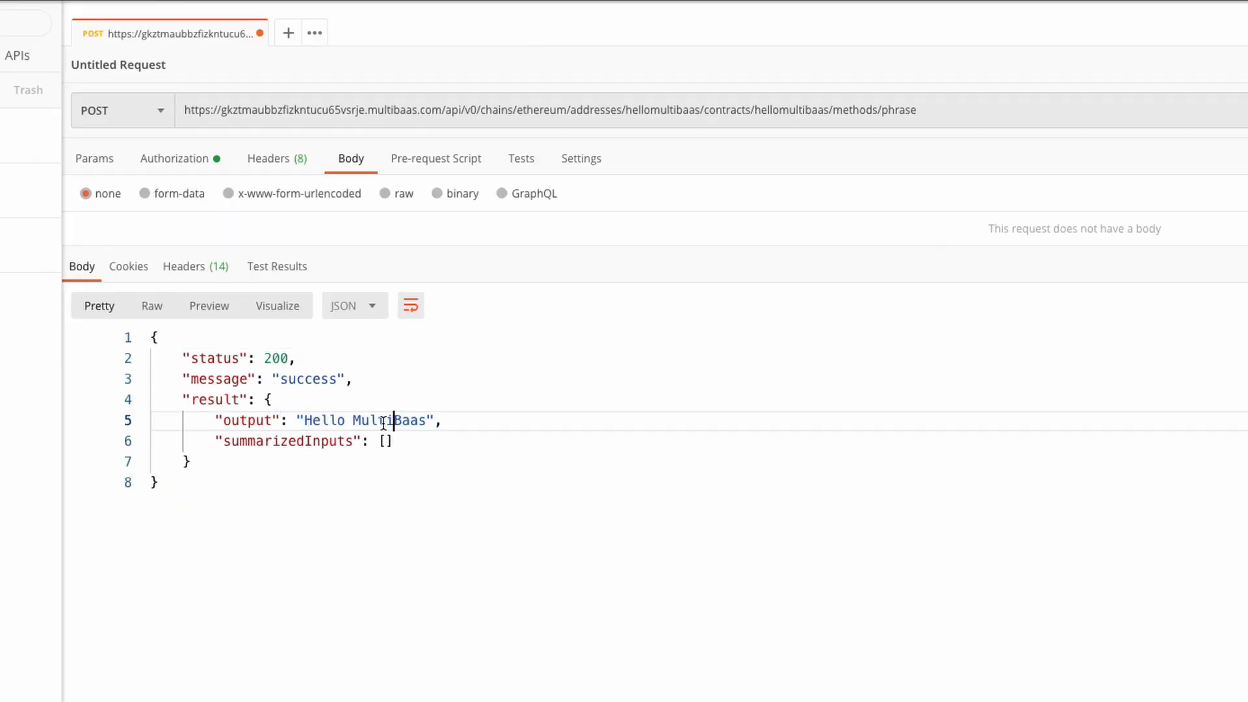
Switch to MultiBaas, send the Change Phrase method with the phrase "Hello Tokyo" and confirm the transaction in MetaMask.
{"action": "key", "text": "super+Tab"}
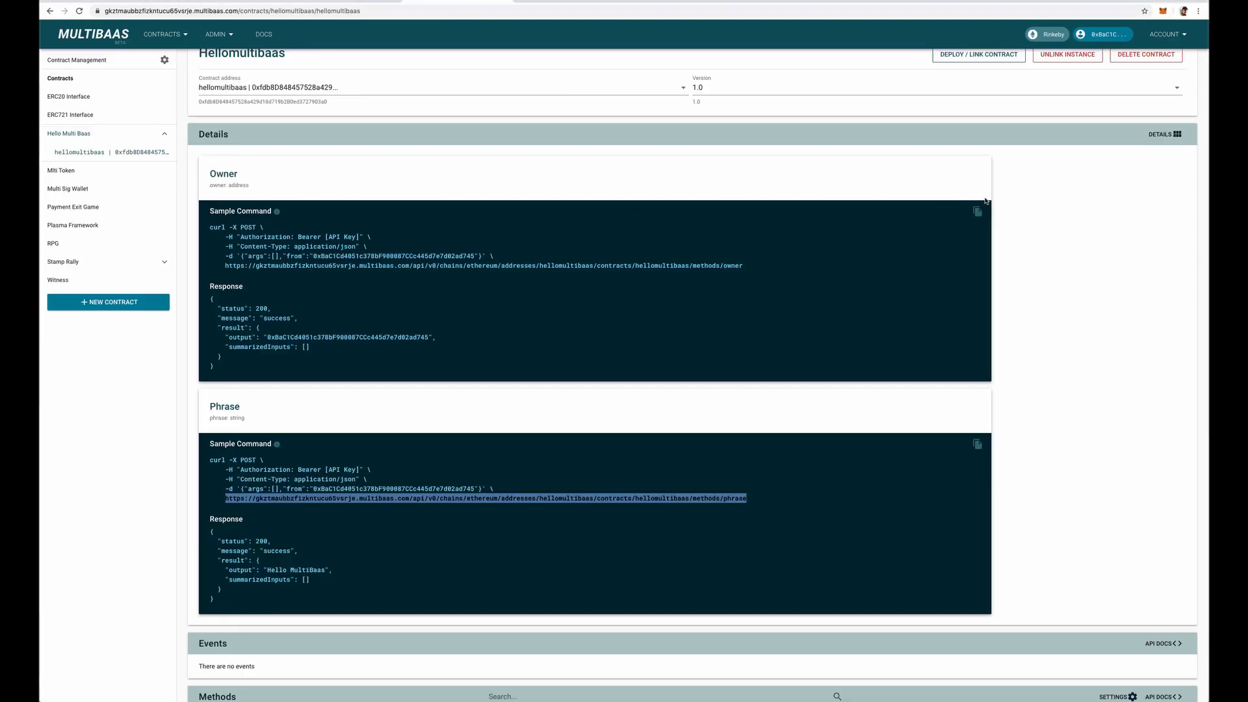
{"action": "left_click", "coordinate": [1163, 134]}
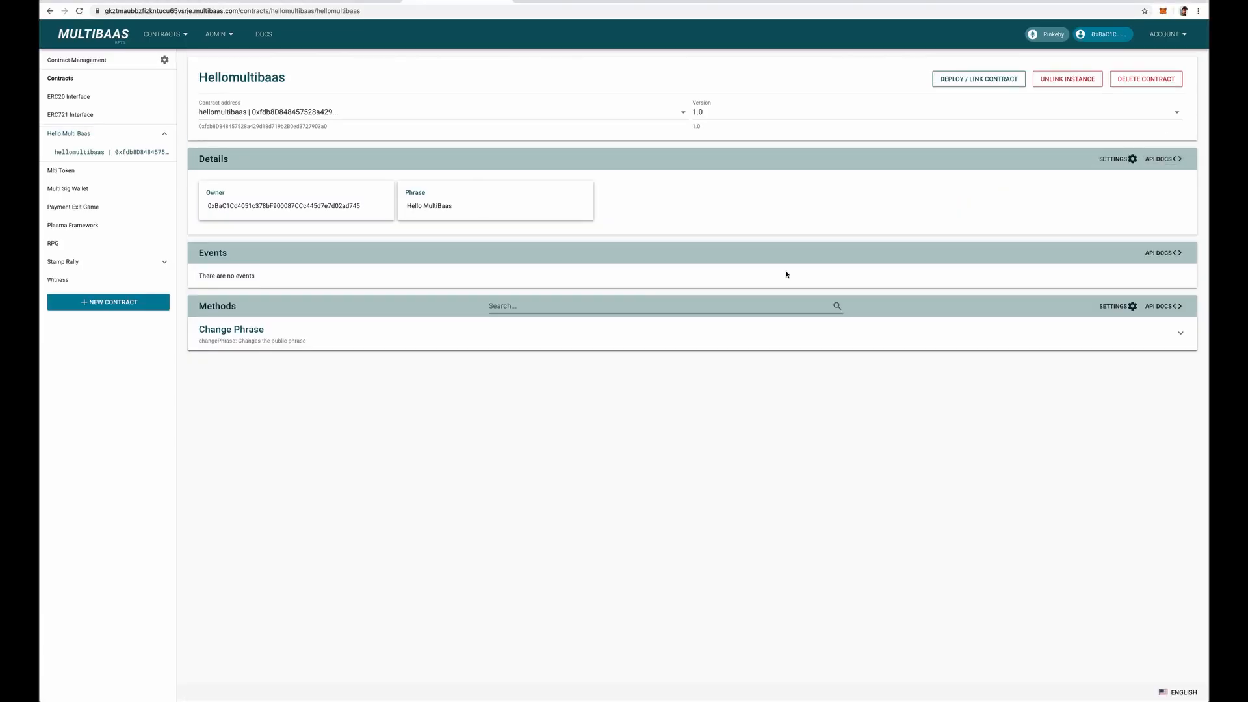
{"action": "left_click", "coordinate": [252, 333]}
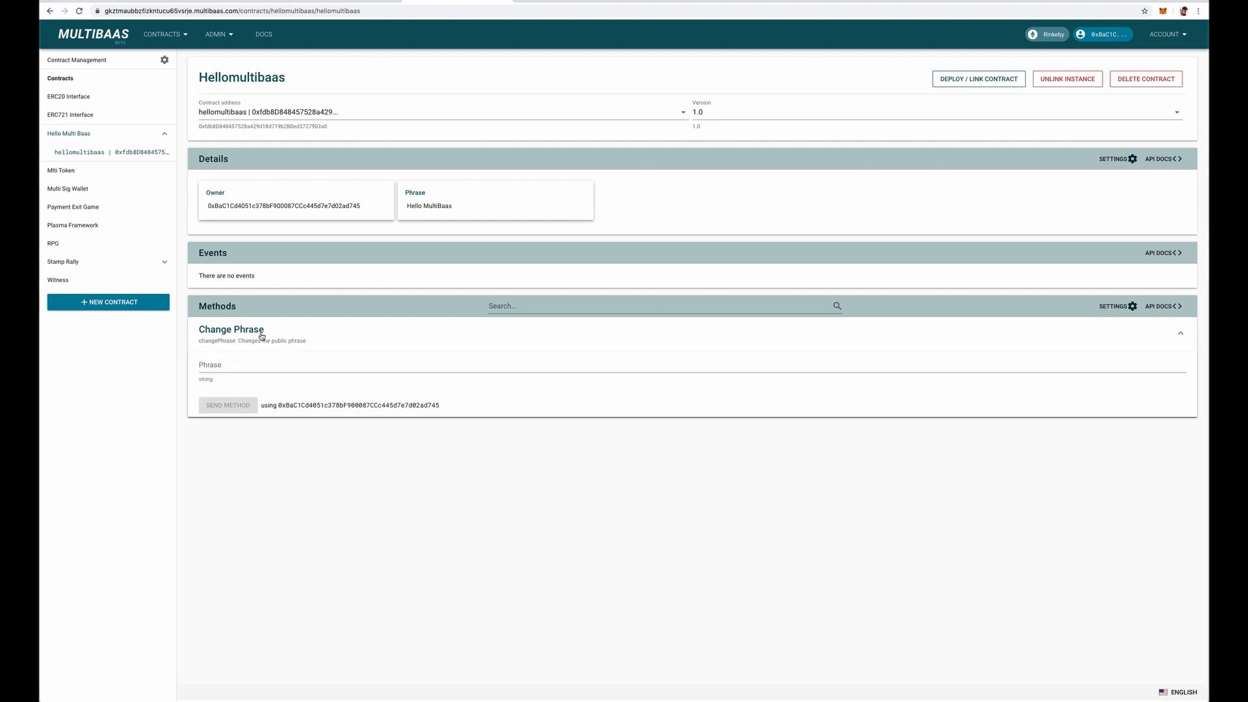
{"action": "left_click", "coordinate": [228, 365]}
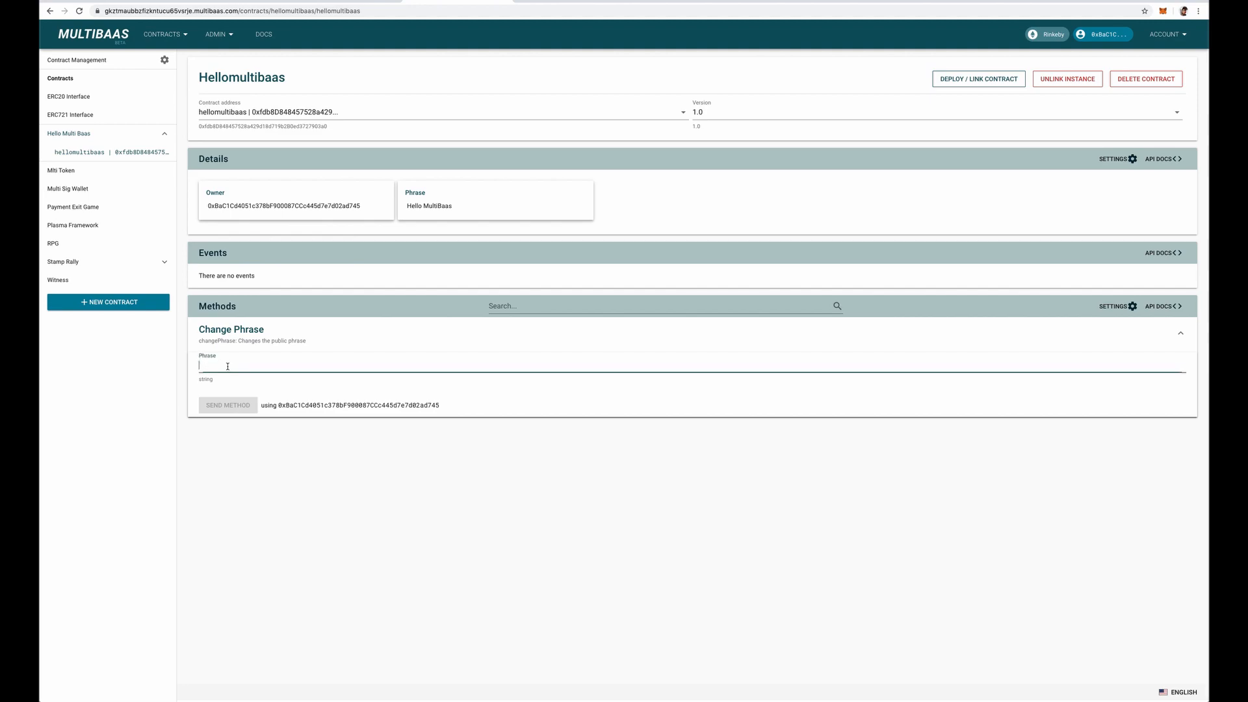
{"action": "type", "text": "Hello Tokyo"}
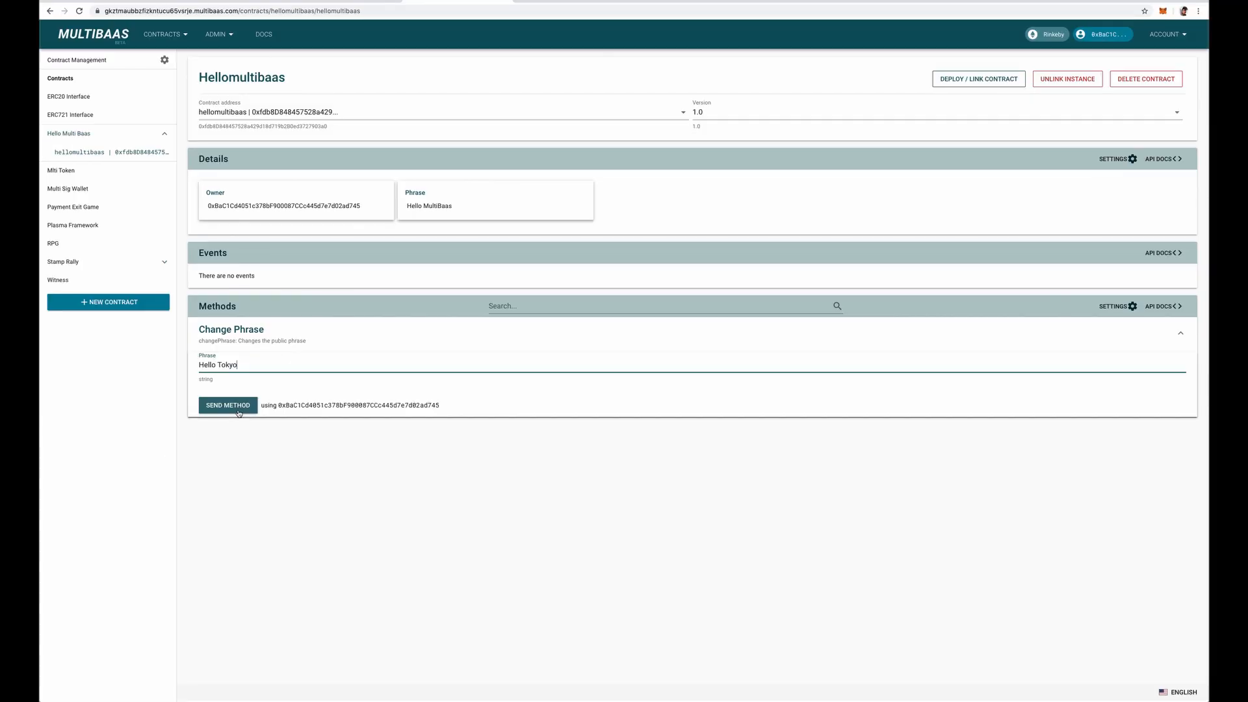
{"action": "left_click", "coordinate": [282, 510]}
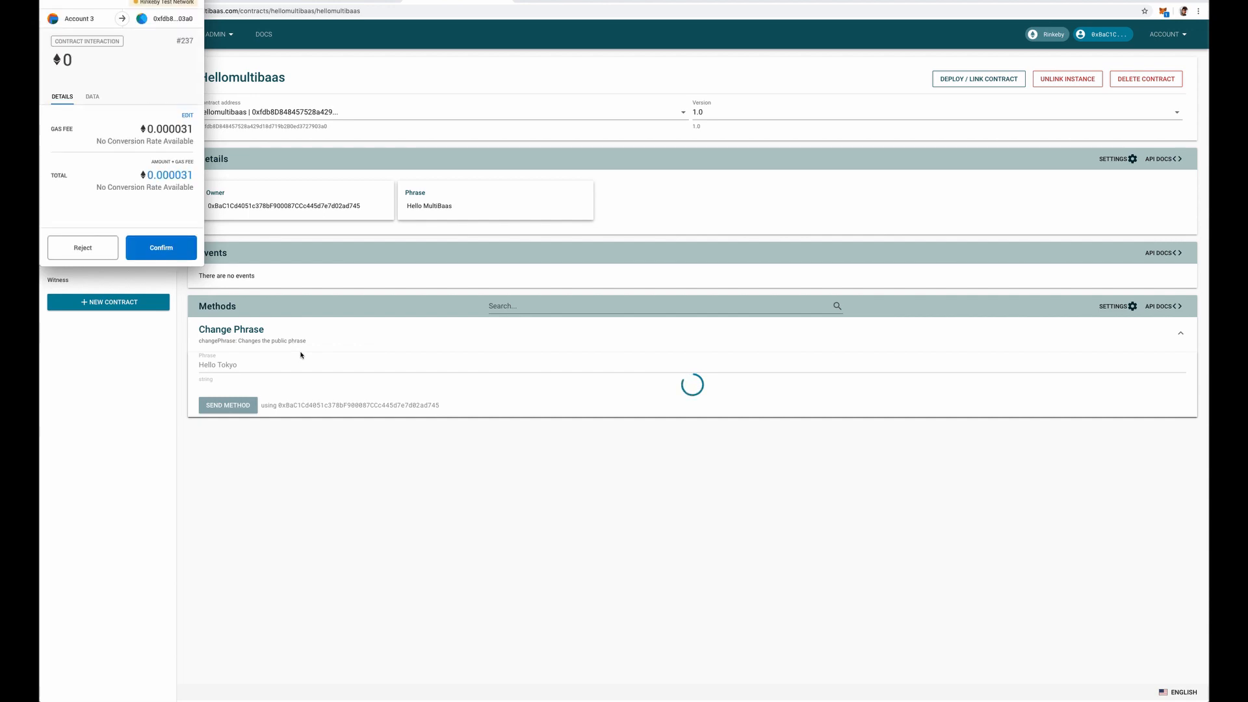
{"action": "left_click", "coordinate": [169, 253]}
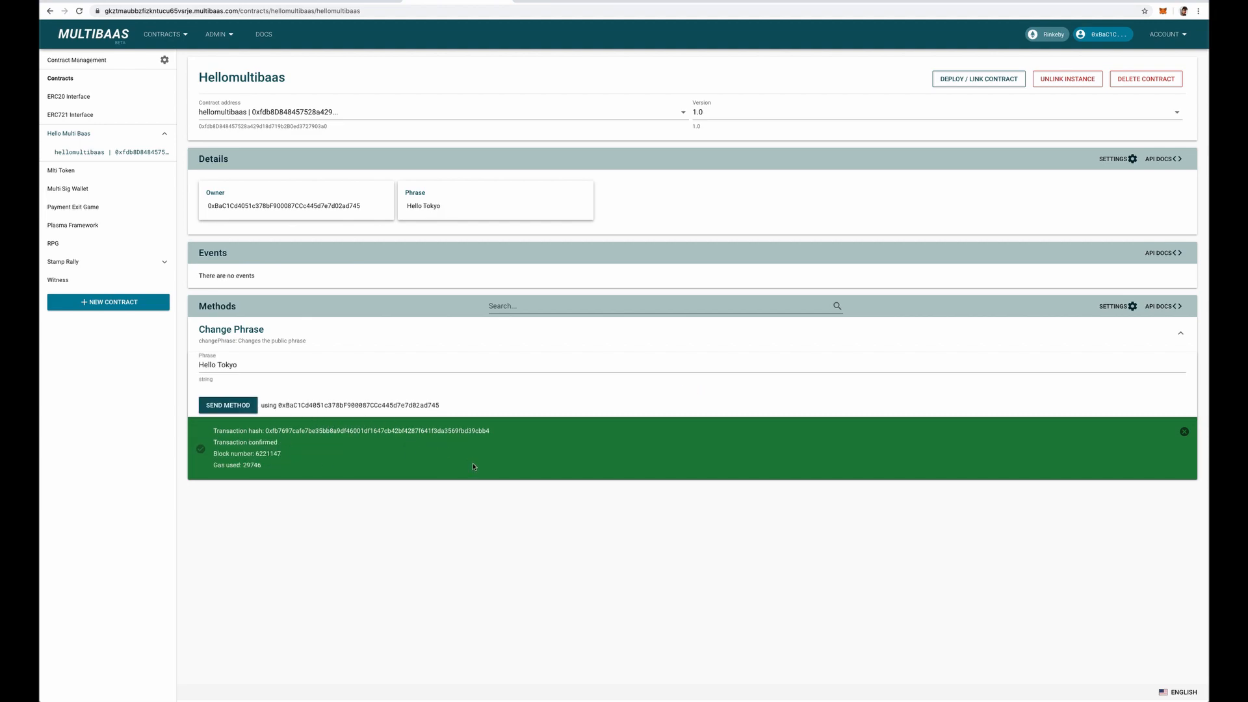
Resend the phrase request in Postman and compare its output with the Phrase detail in MultiBaas.
{"action": "key", "text": "super+Tab"}
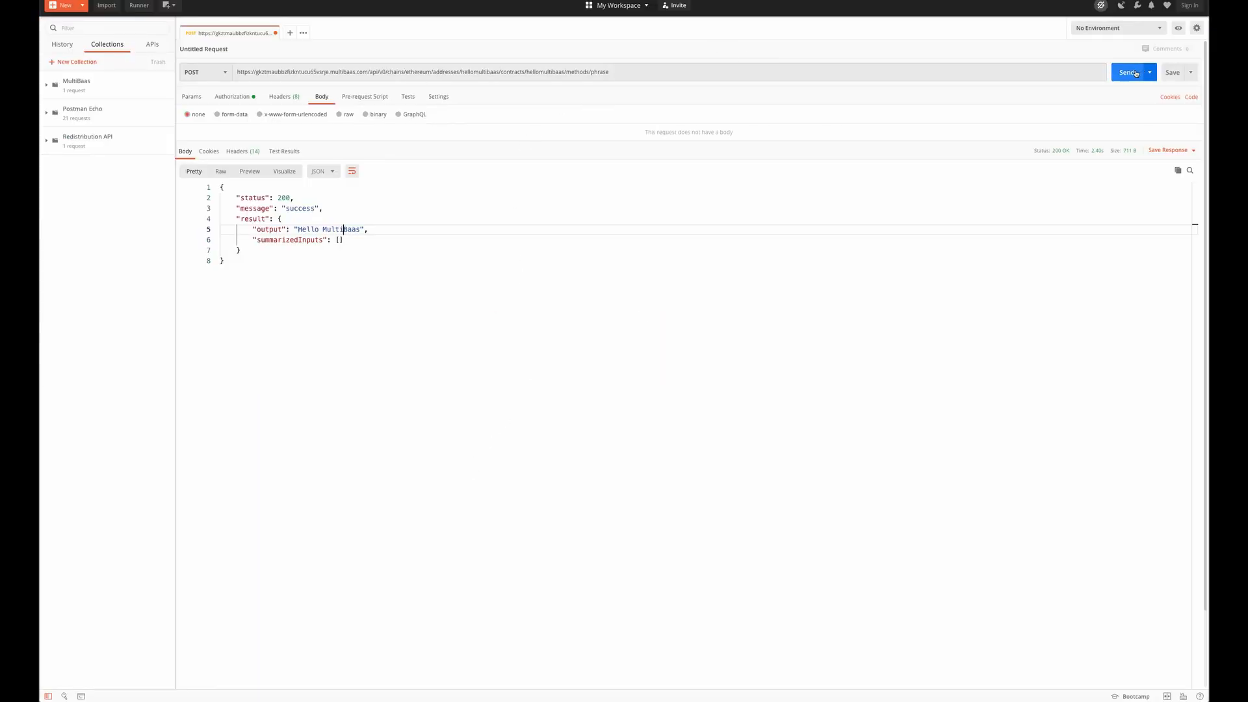
{"action": "left_click", "coordinate": [1130, 73]}
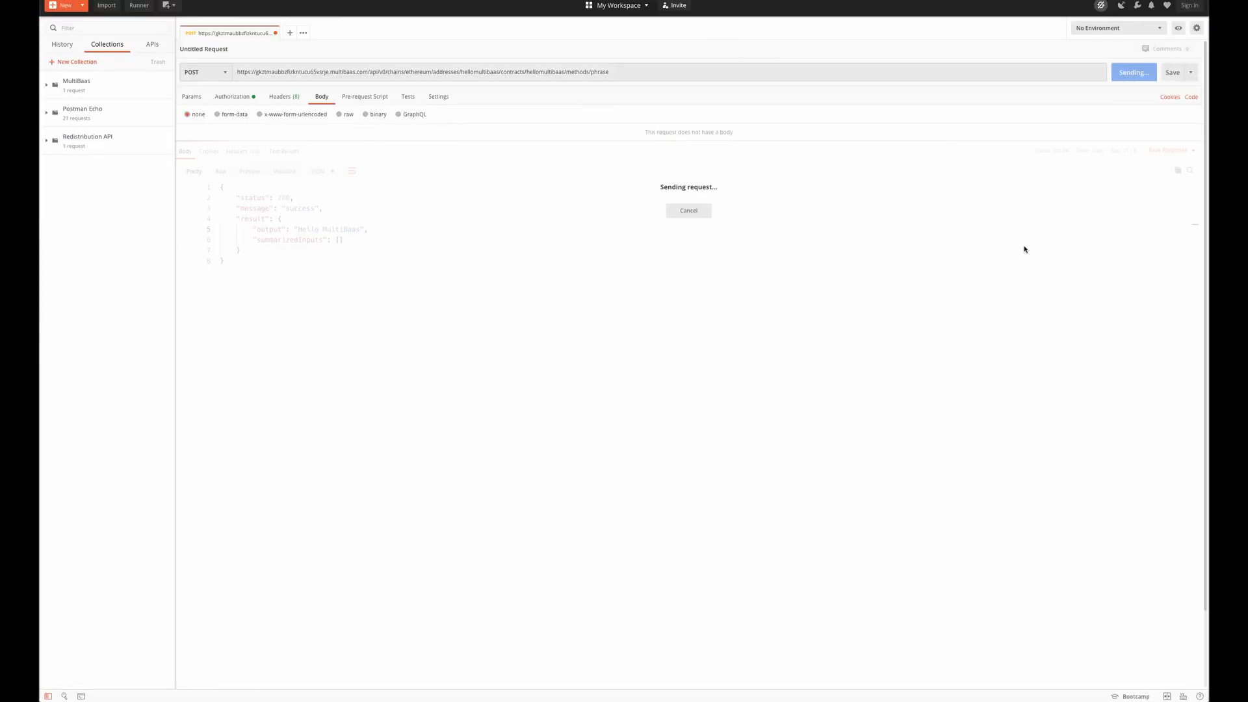
{"action": "left_click_drag", "start_coordinate": [297, 229], "coordinate": [351, 230]}
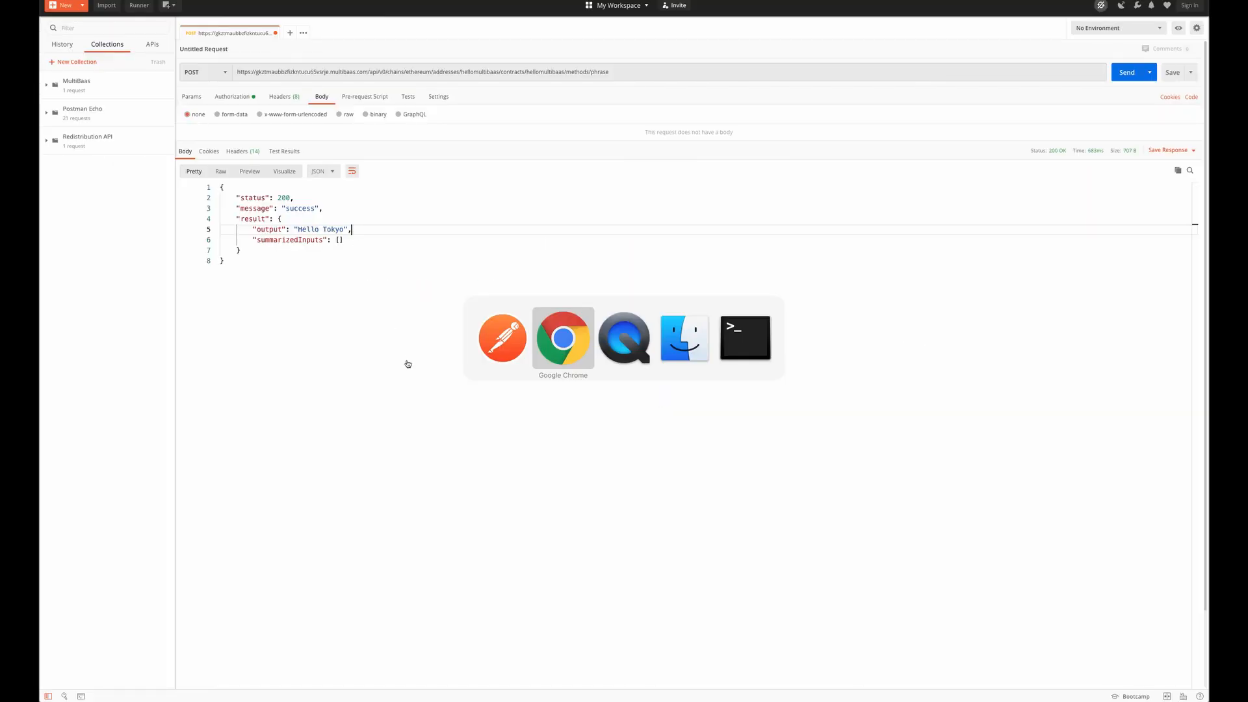
{"action": "key", "text": "super+Tab"}
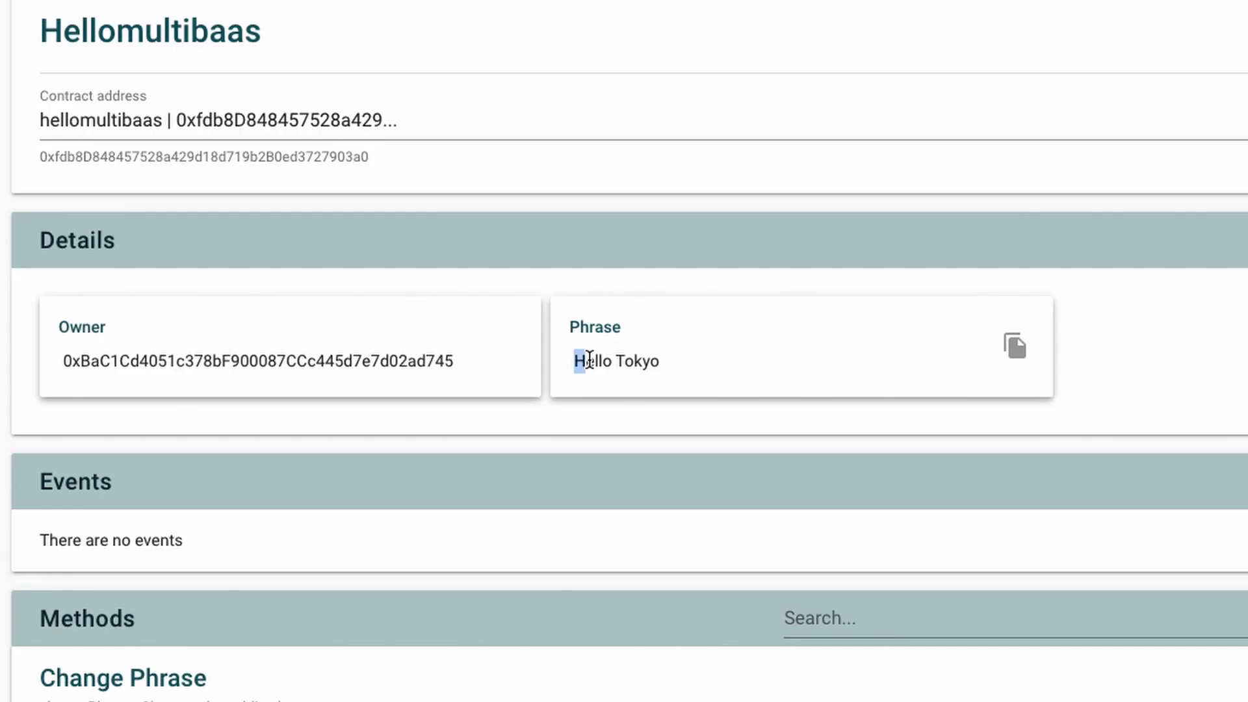
{"action": "left_click_drag", "start_coordinate": [407, 205], "coordinate": [439, 207]}
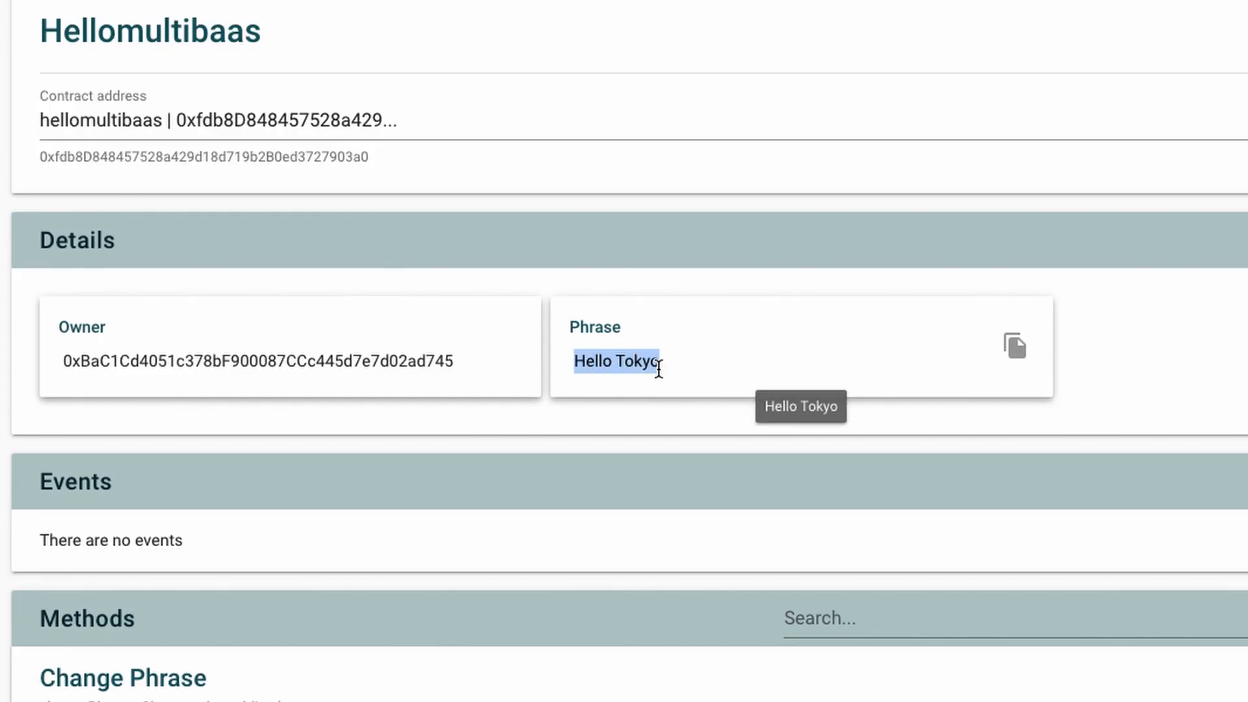
{"action": "left_click", "coordinate": [658, 369]}
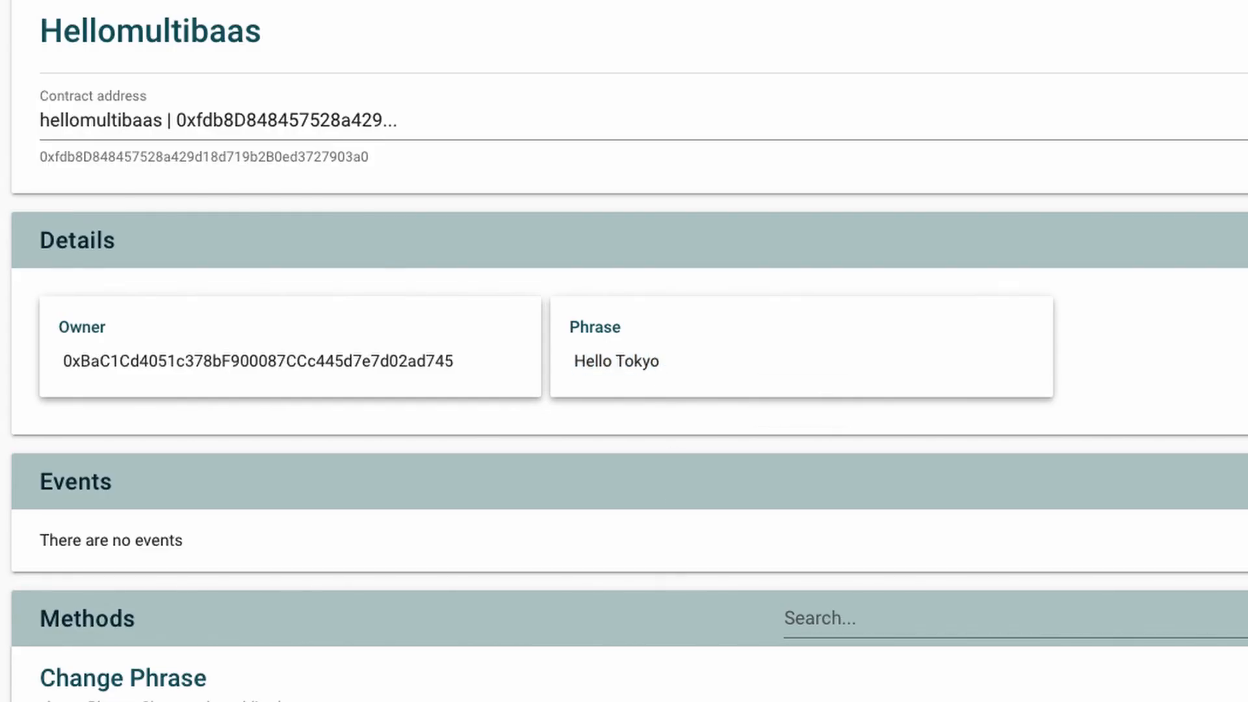